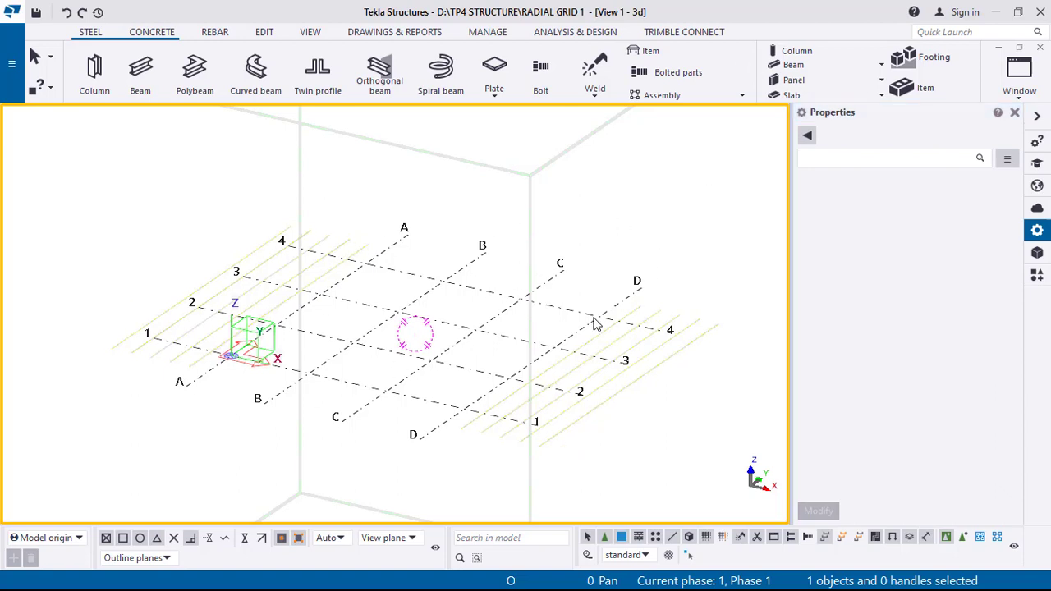
# Select the existing rectangular grid to view its coordinates, labels and line extensions.
pyautogui.moveTo(540, 364); pyautogui.dragTo(590, 320, button='middle')
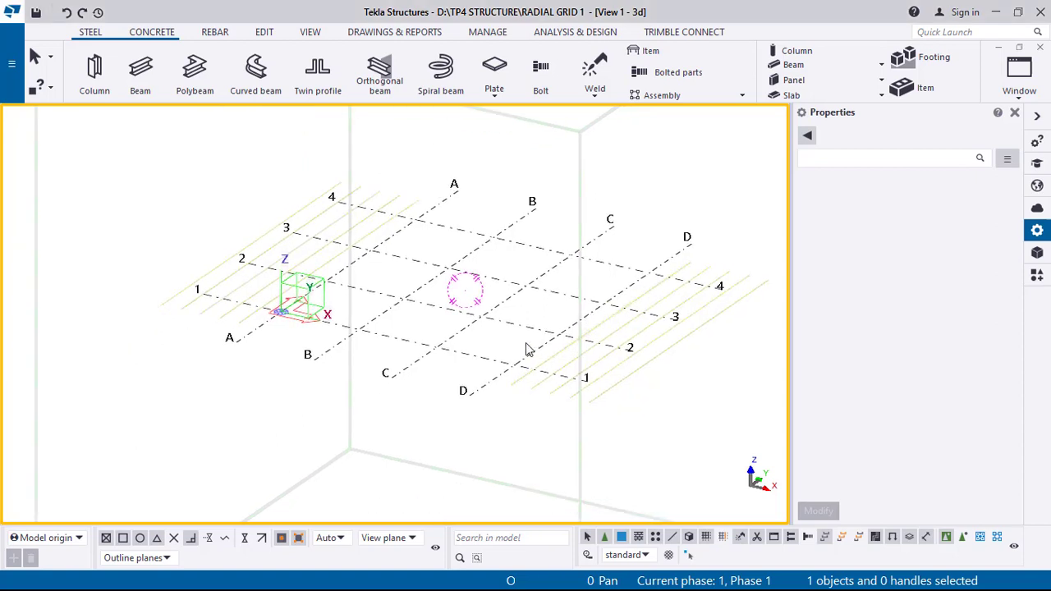
pyautogui.moveTo(527, 346); pyautogui.dragTo(497, 353, button='middle')
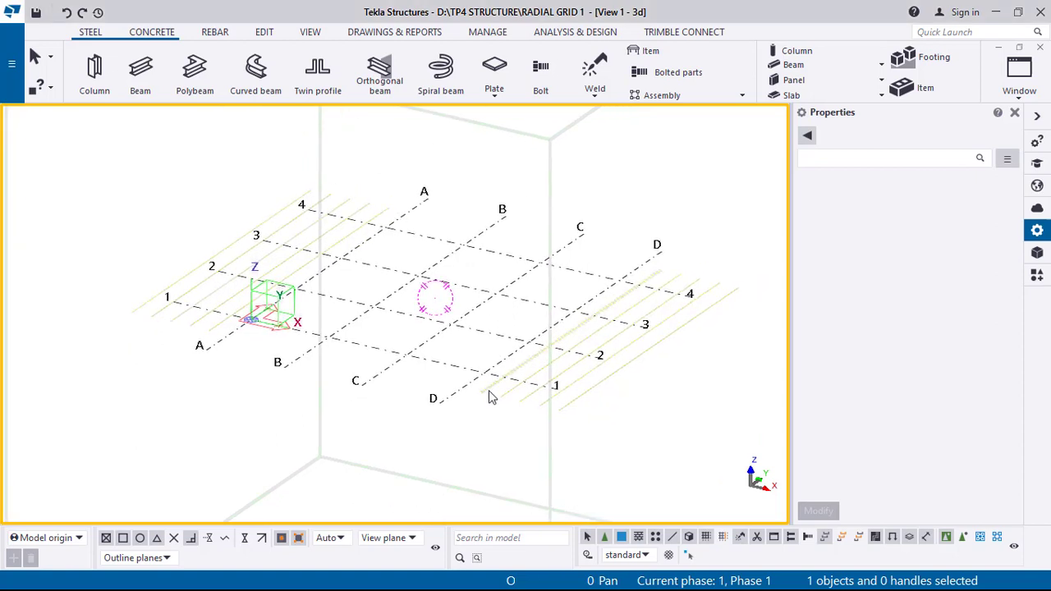
pyautogui.click(486, 307)
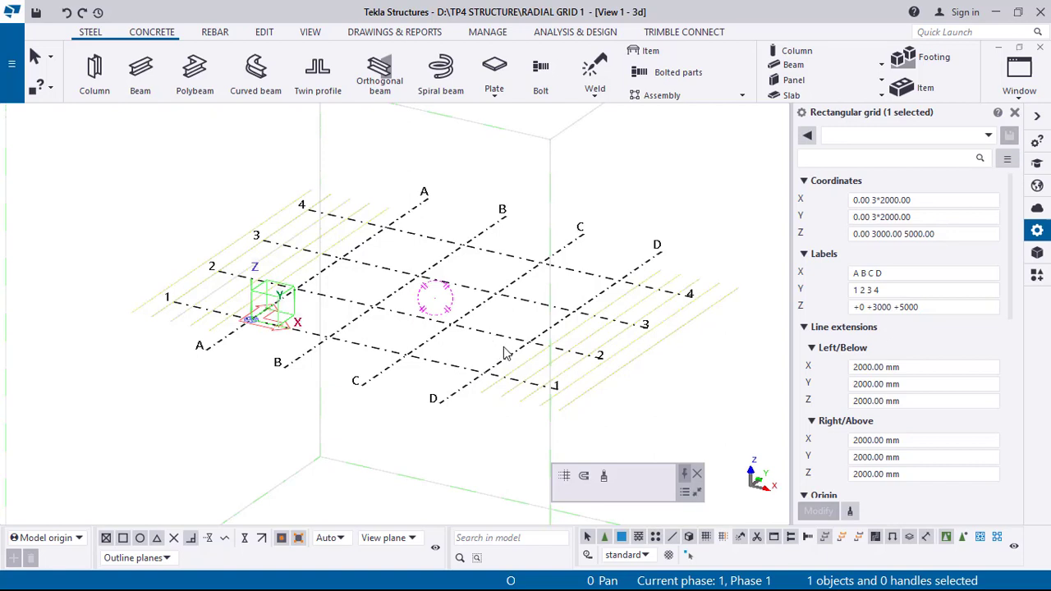
pyautogui.moveTo(507, 353); pyautogui.dragTo(438, 334, button='middle')
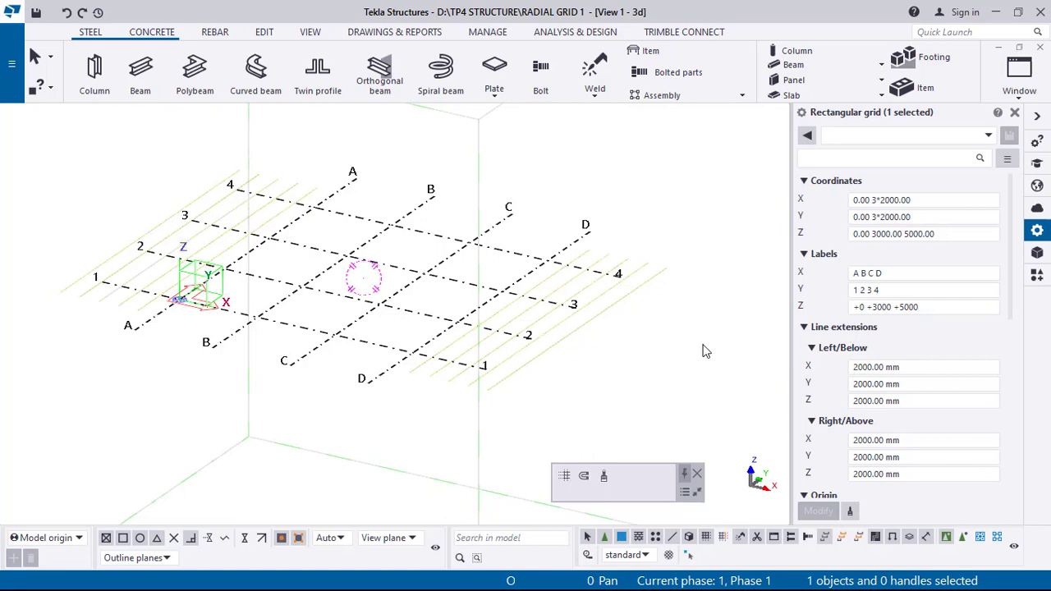
# Search the applications and components for "radial" and open the Radial Grid tool's settings beside the model.
pyautogui.click(1036, 280)
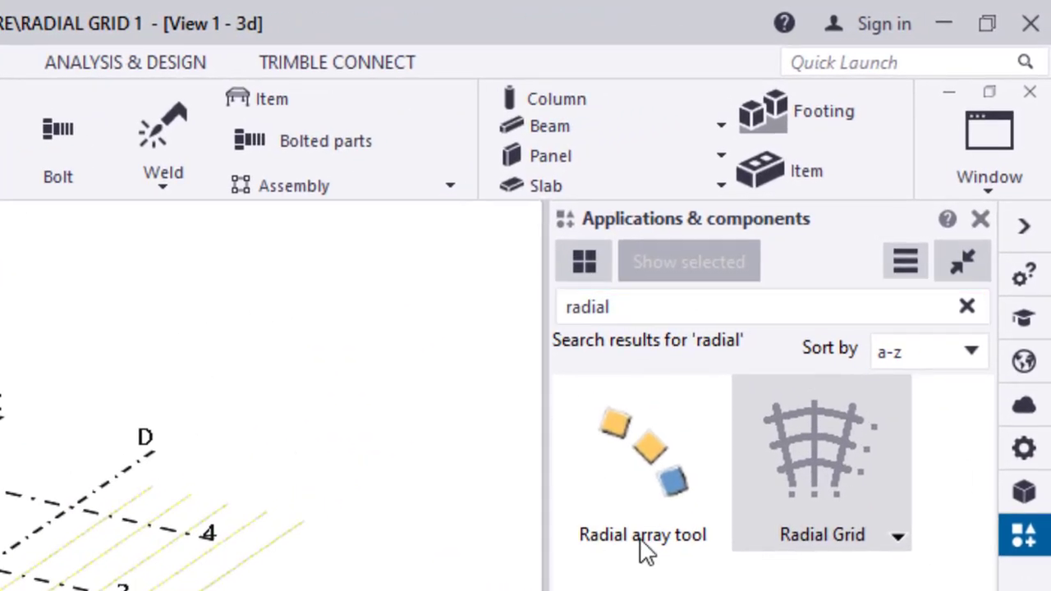
pyautogui.click(702, 262)
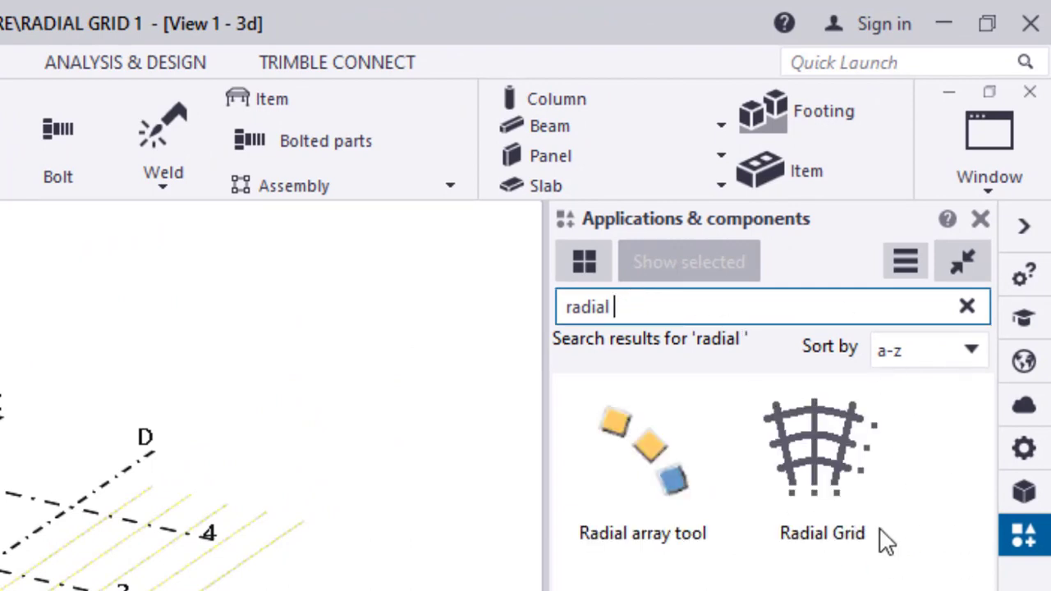
pyautogui.click(815, 462)
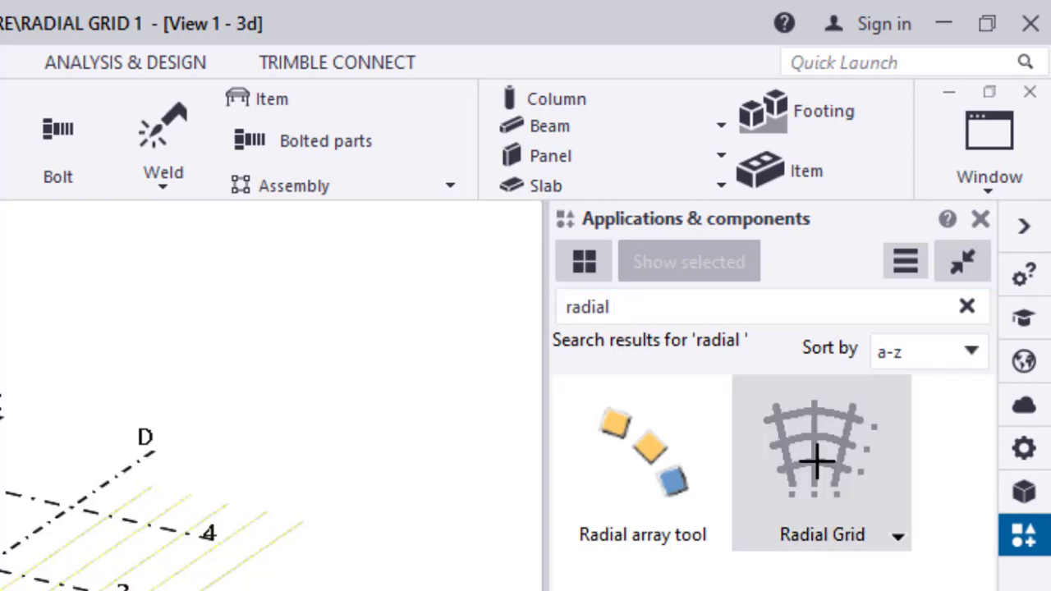
pyautogui.doubleClick(811, 506)
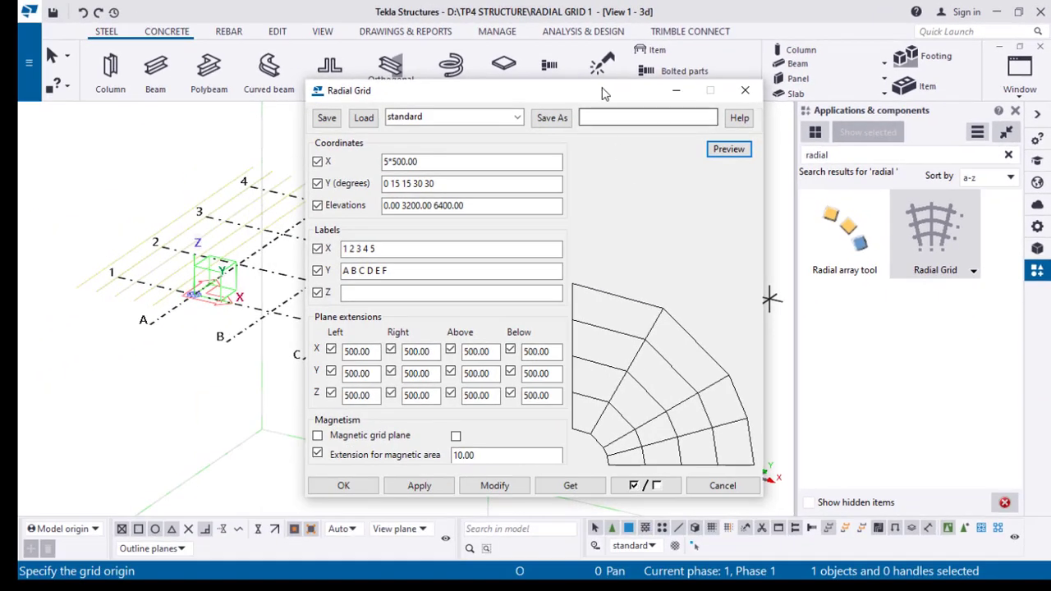
pyautogui.moveTo(604, 97); pyautogui.dragTo(862, 95)
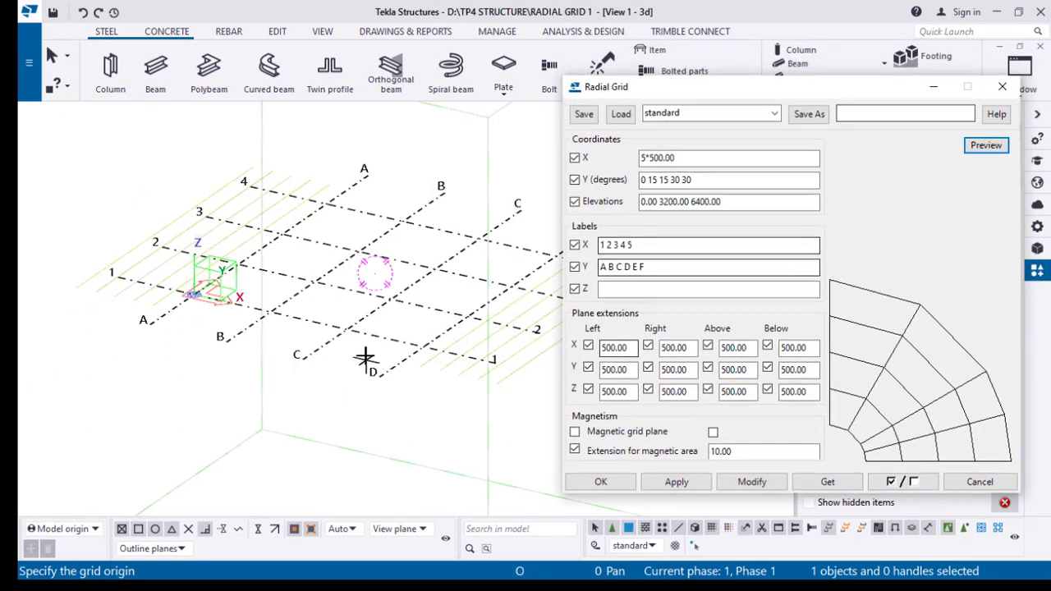
# Place a radial grid with its origin at the intersection of grid lines D and 4, and end the placement command.
pyautogui.moveTo(469, 300); pyautogui.dragTo(300, 344, button='middle')
pyautogui.scroll(3, 457, 335)
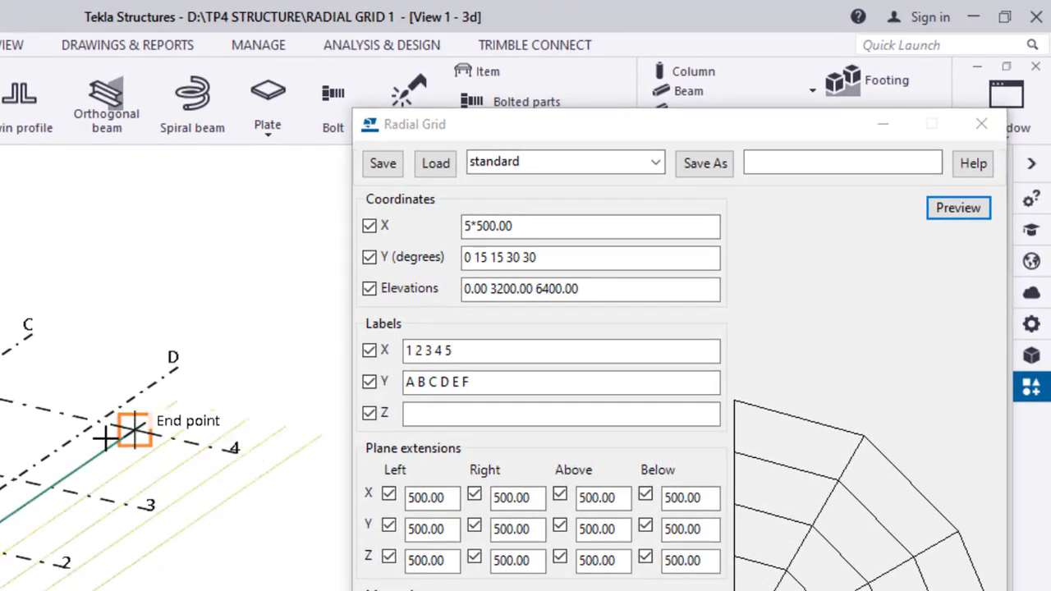
pyautogui.scroll(5, 102, 433)
pyautogui.scroll(2, 101, 433)
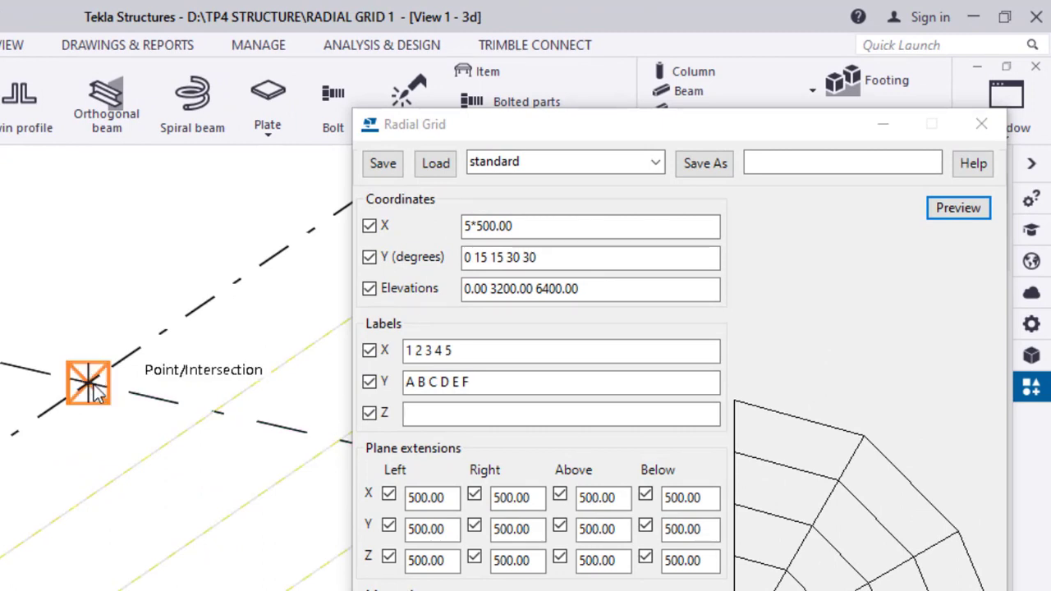
pyautogui.scroll(-2, 88, 382)
pyautogui.scroll(-2, 89, 493)
pyautogui.rightClick(24, 325)
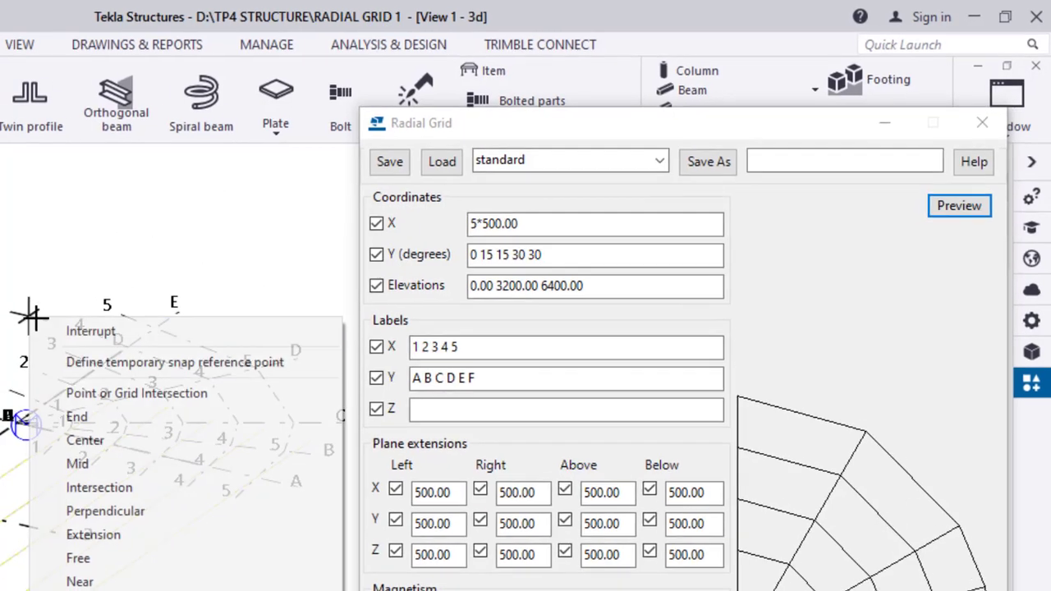
pyautogui.click(31, 333)
pyautogui.moveTo(193, 421); pyautogui.dragTo(123, 381, button='middle')
pyautogui.scroll(1, 123, 381)
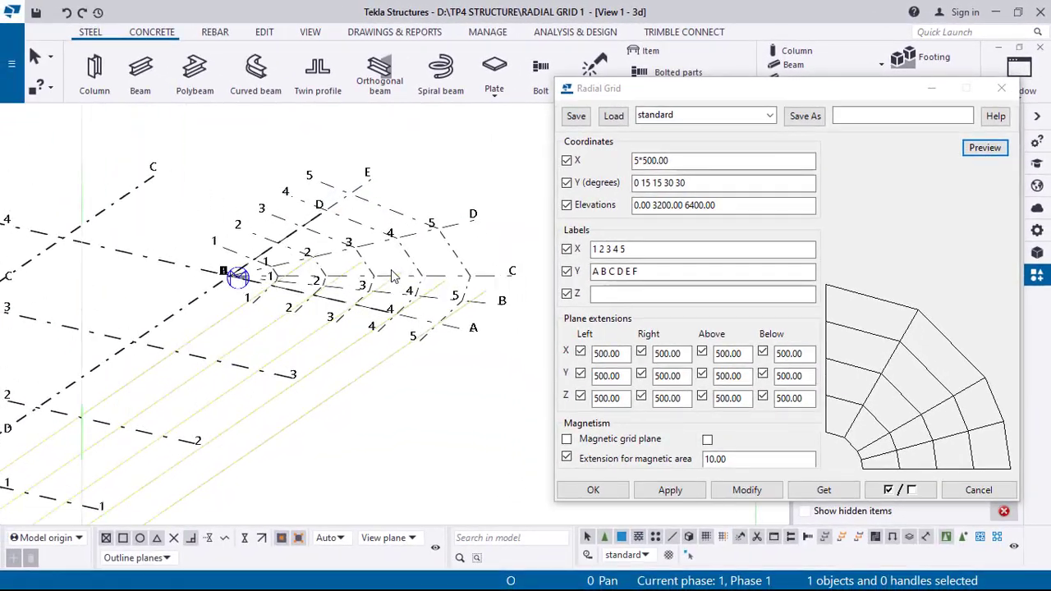
pyautogui.scroll(1, 392, 277)
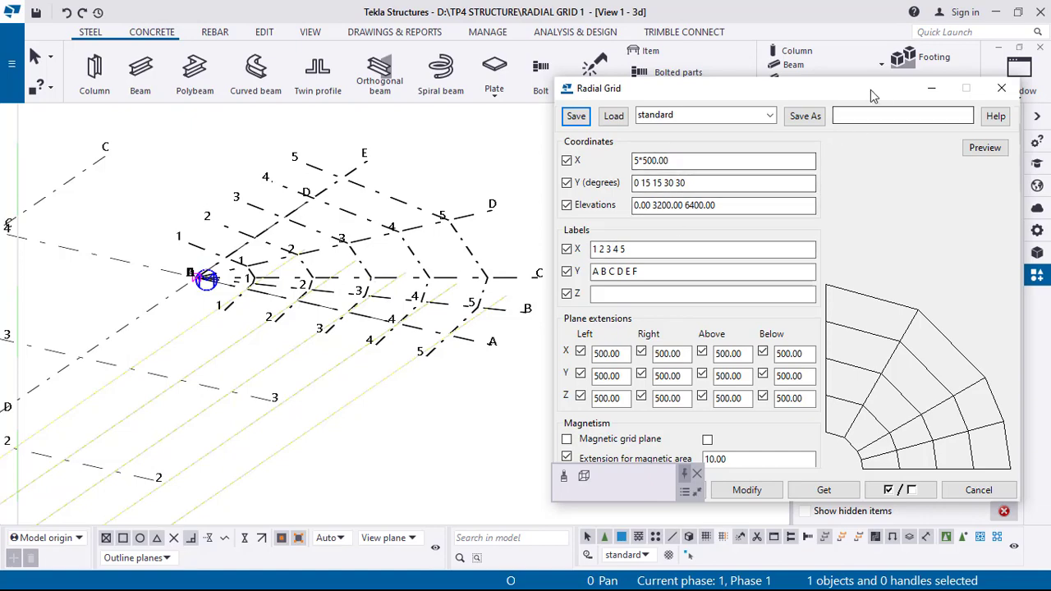
# Examine the X, Y (degrees) and elevation coordinates in the radial grid's settings.
pyautogui.moveTo(872, 90); pyautogui.dragTo(893, 89)
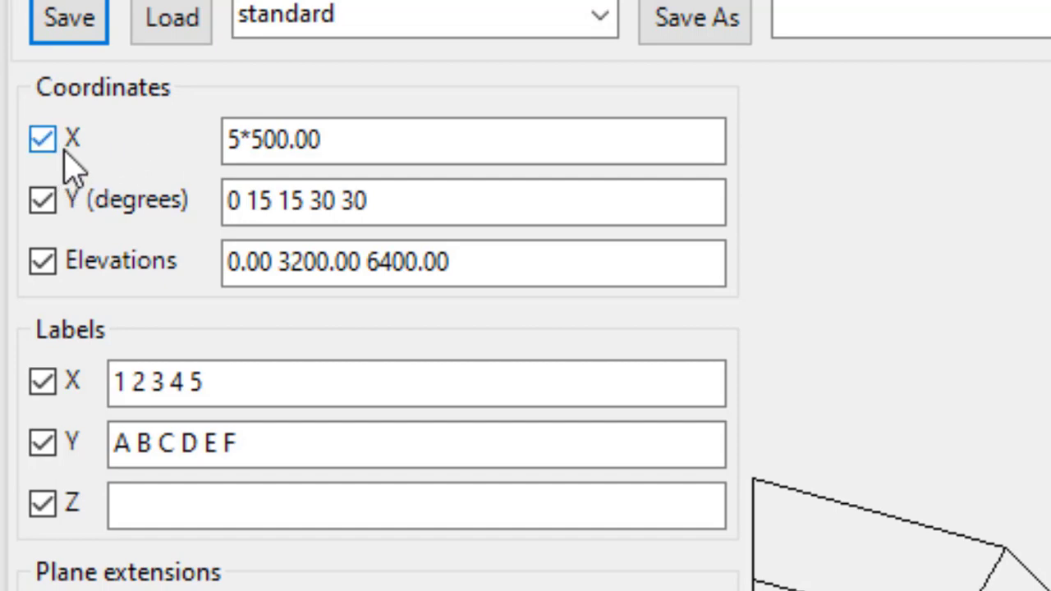
pyautogui.click(324, 145)
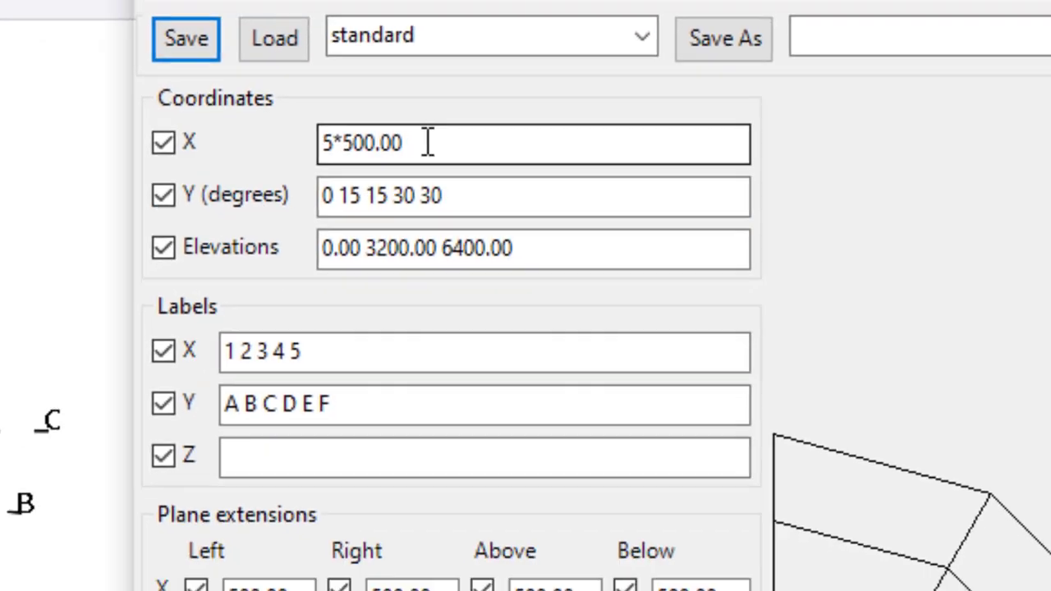
pyautogui.moveTo(350, 142); pyautogui.dragTo(111, 141)
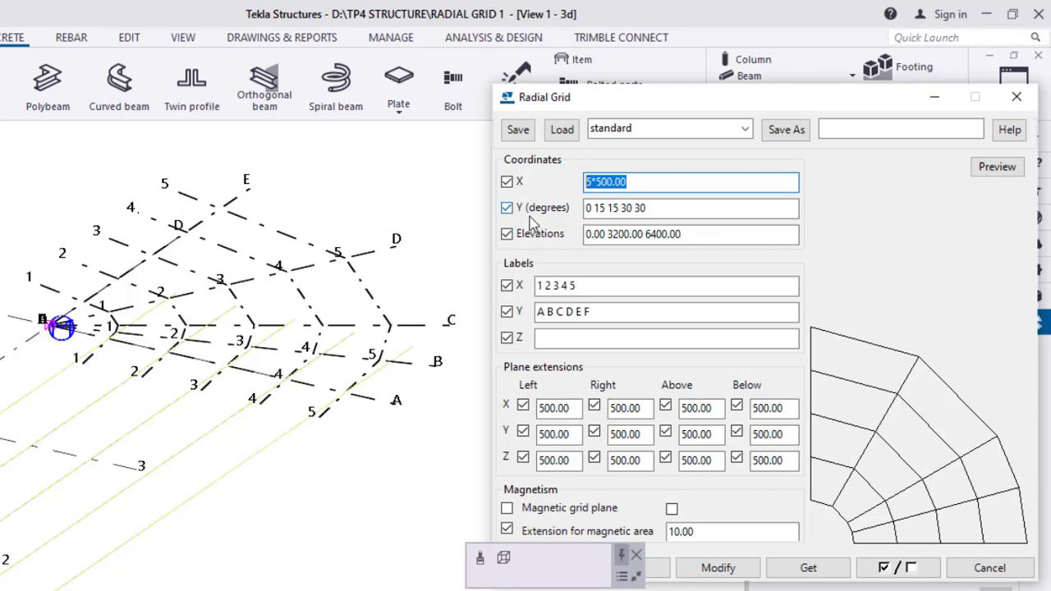
pyautogui.moveTo(657, 208); pyautogui.dragTo(578, 209)
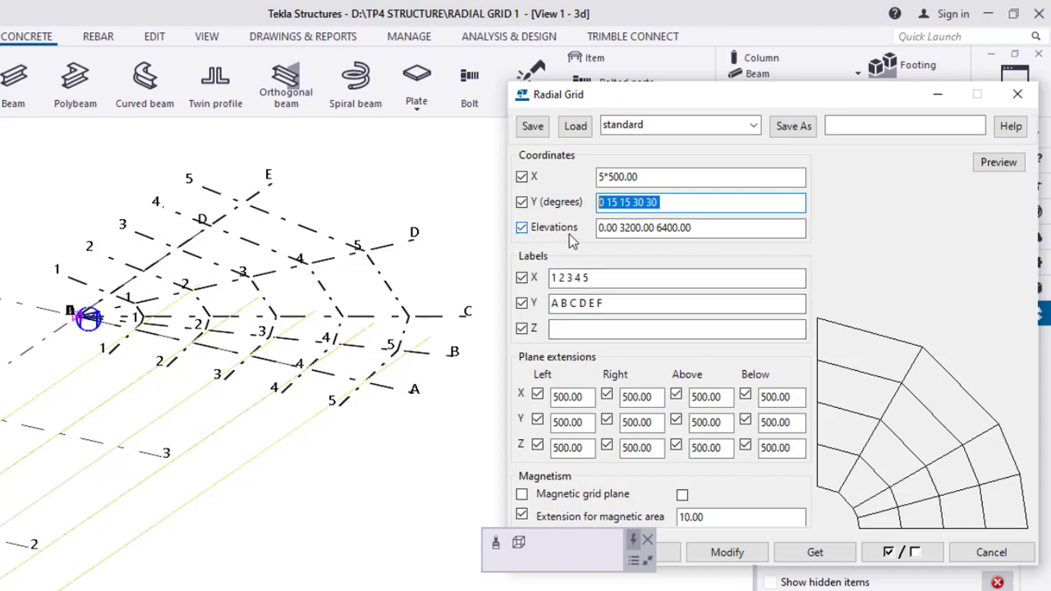
pyautogui.moveTo(705, 229); pyautogui.dragTo(601, 231)
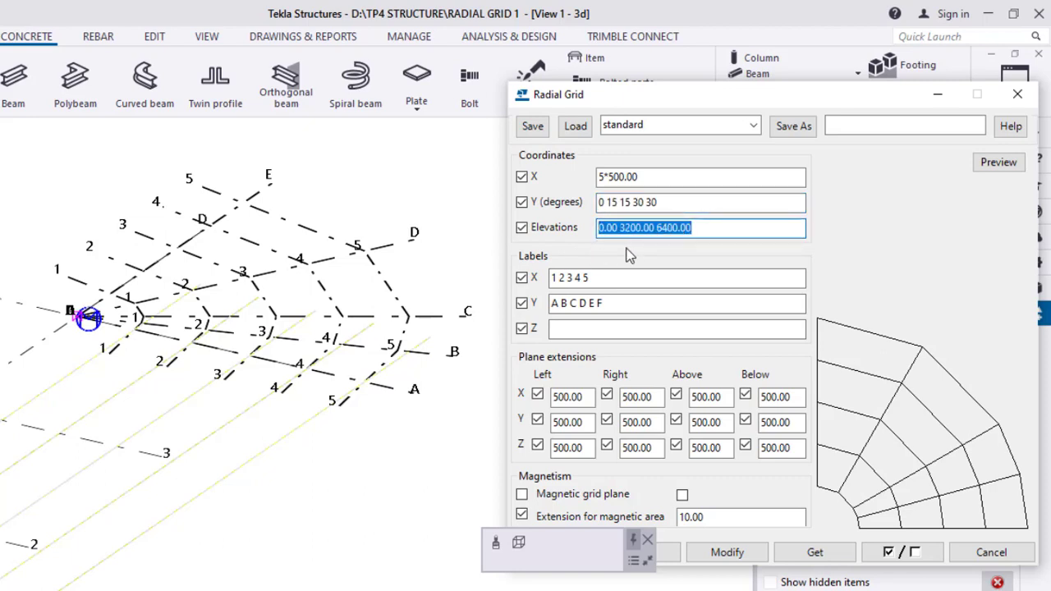
pyautogui.click(705, 228)
pyautogui.moveTo(705, 227); pyautogui.dragTo(668, 233)
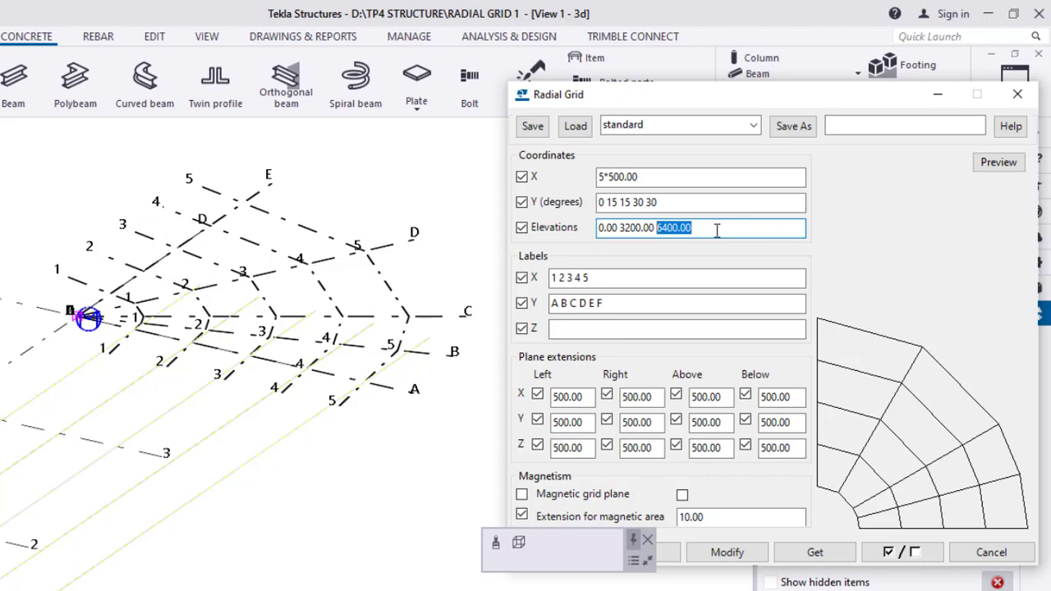
pyautogui.click(716, 231)
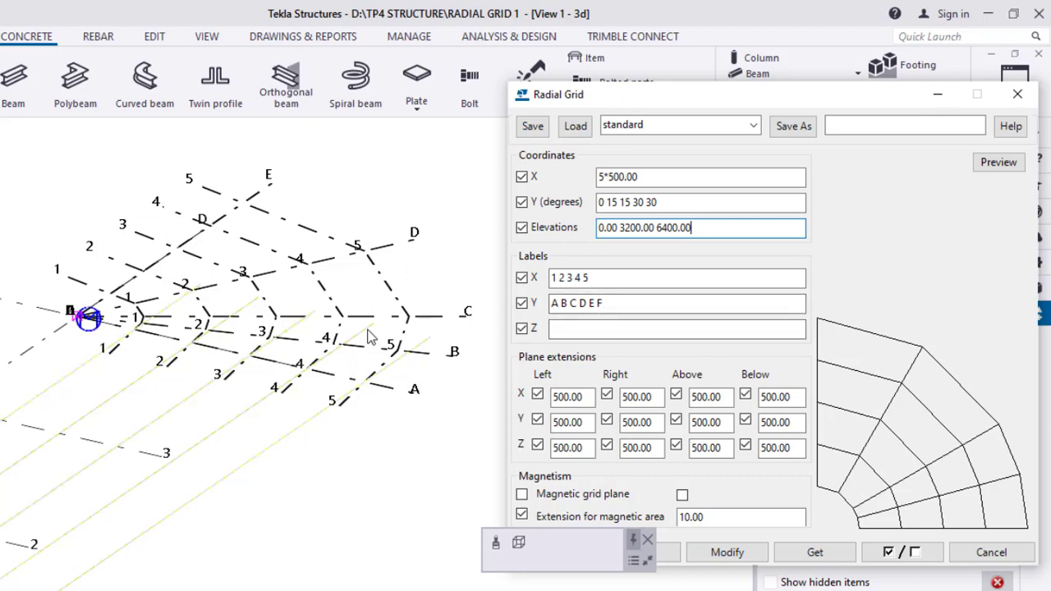
# Copy the elevation values 0.00 3200.00 6400.00 into the radial grid's Z labels.
pyautogui.click(602, 332)
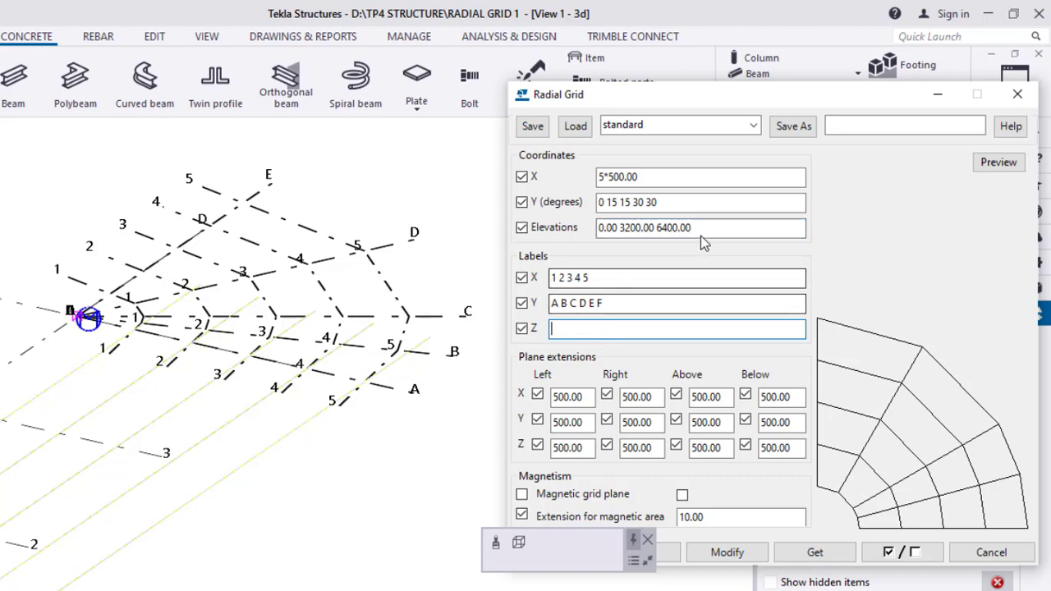
pyautogui.moveTo(701, 236); pyautogui.dragTo(574, 237)
pyautogui.hotkey('ctrl', 'c')
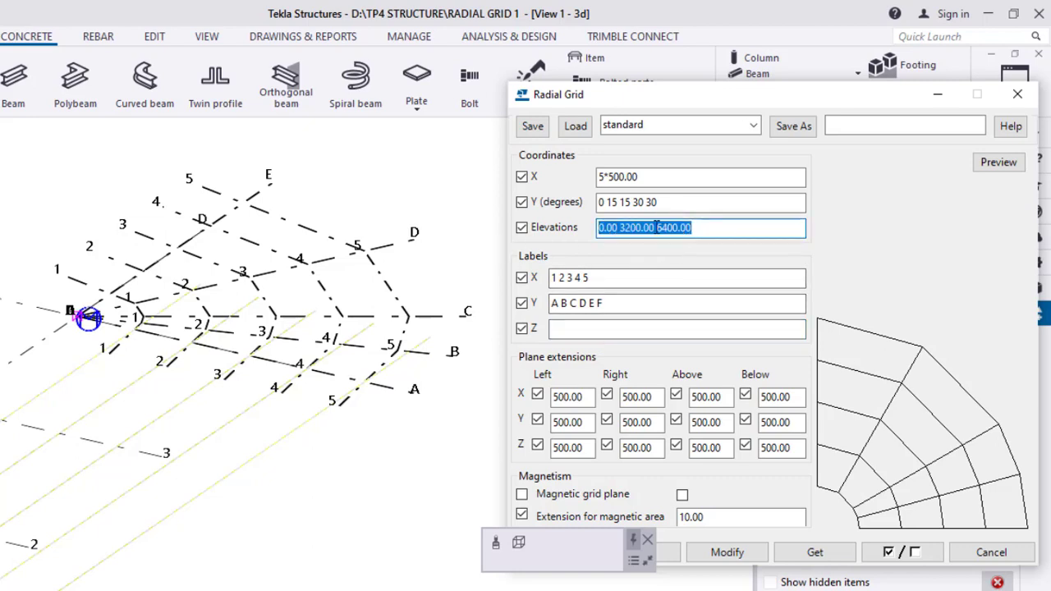
pyautogui.click(587, 329)
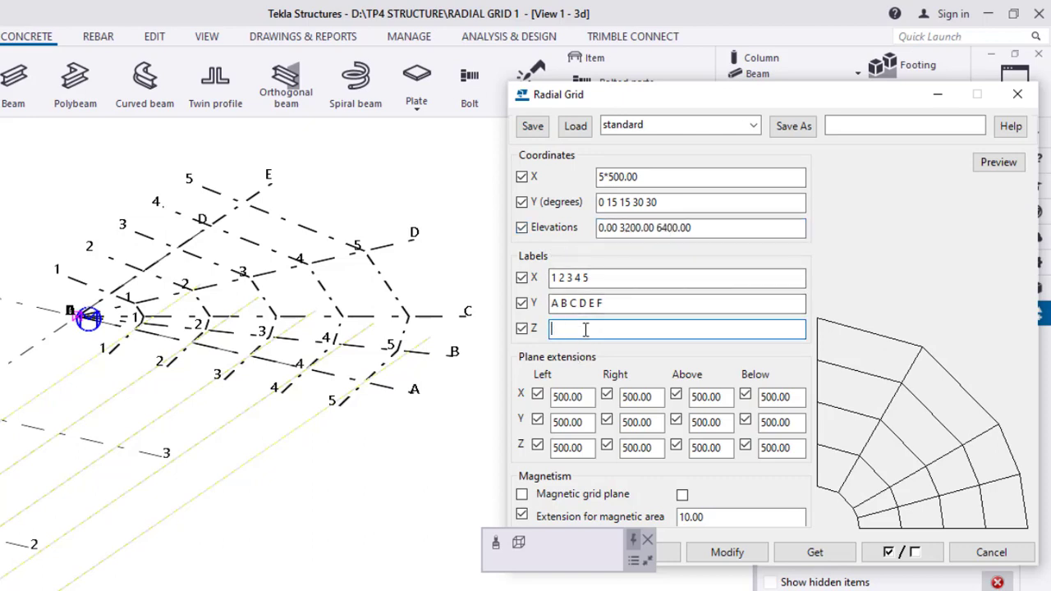
pyautogui.hotkey('ctrl', 'v')
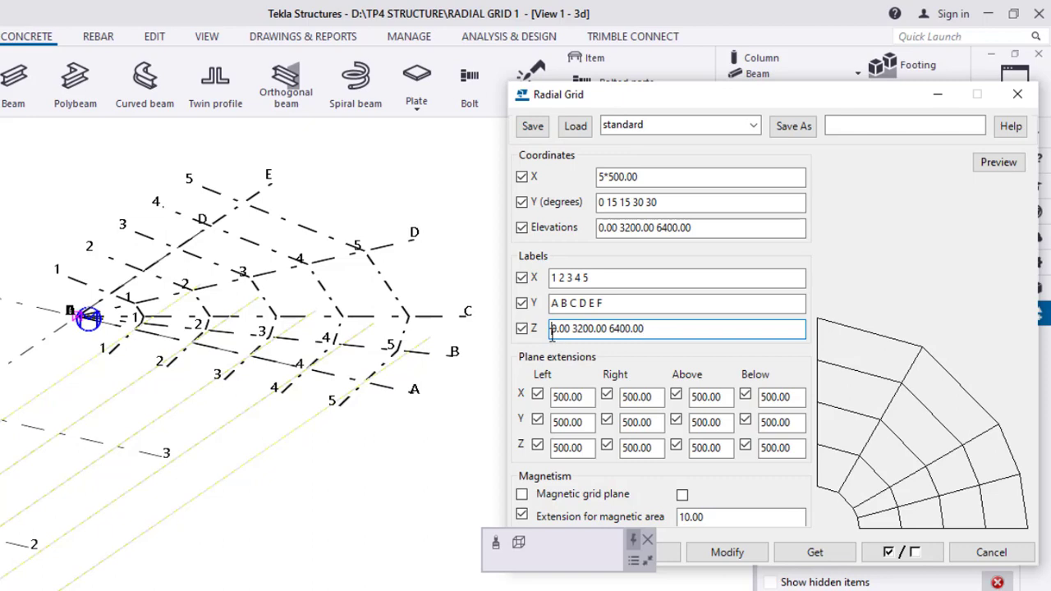
# Prefix each Z label with a plus sign, giving +0.00 +3200.00 +6400.00, and apply the change to the radial grid.
pyautogui.write('+')
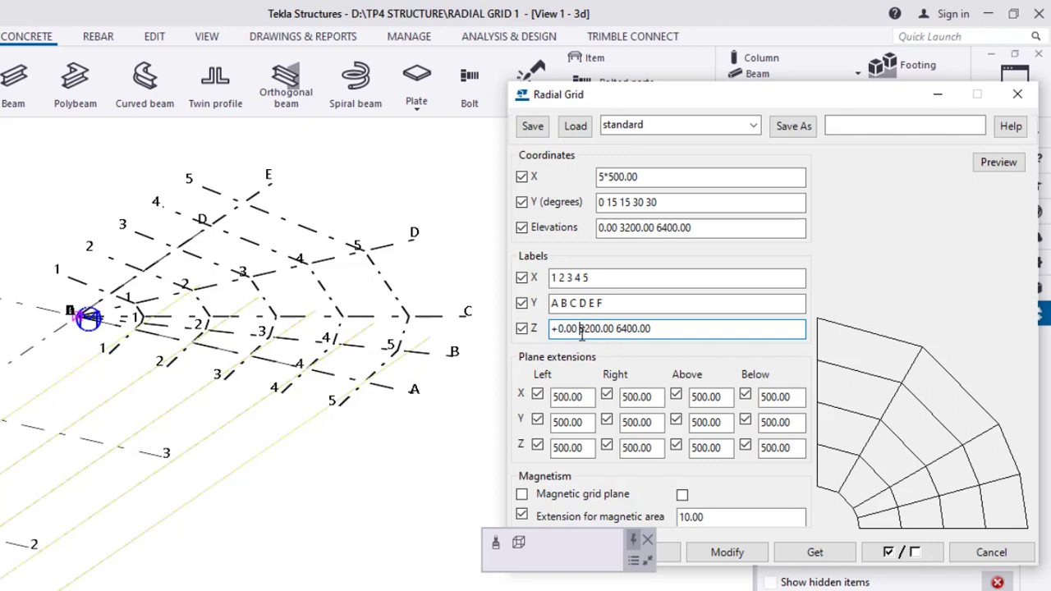
pyautogui.write('+')
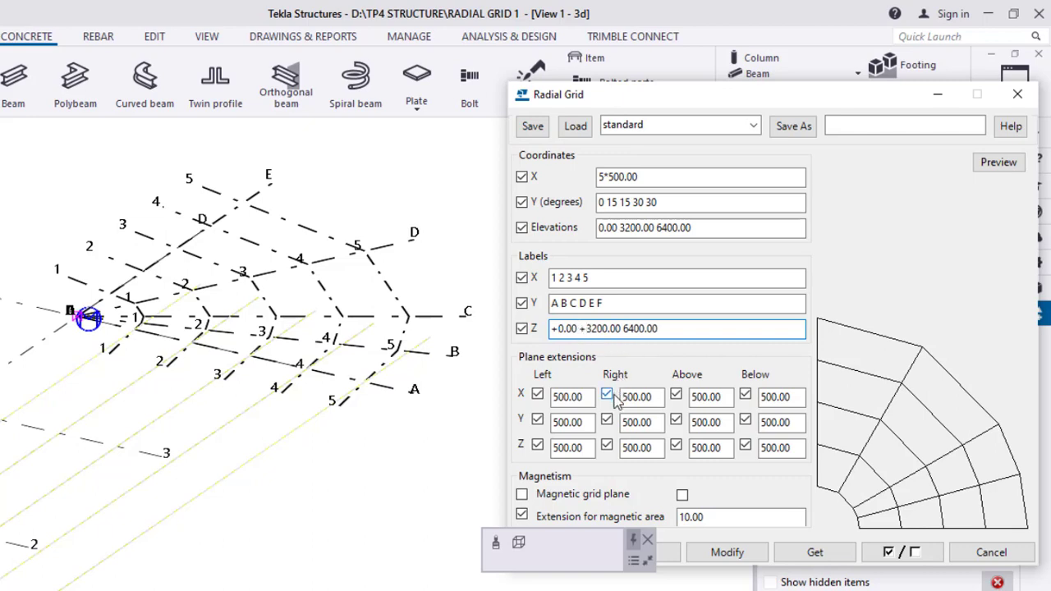
pyautogui.click(623, 330)
pyautogui.write('+')
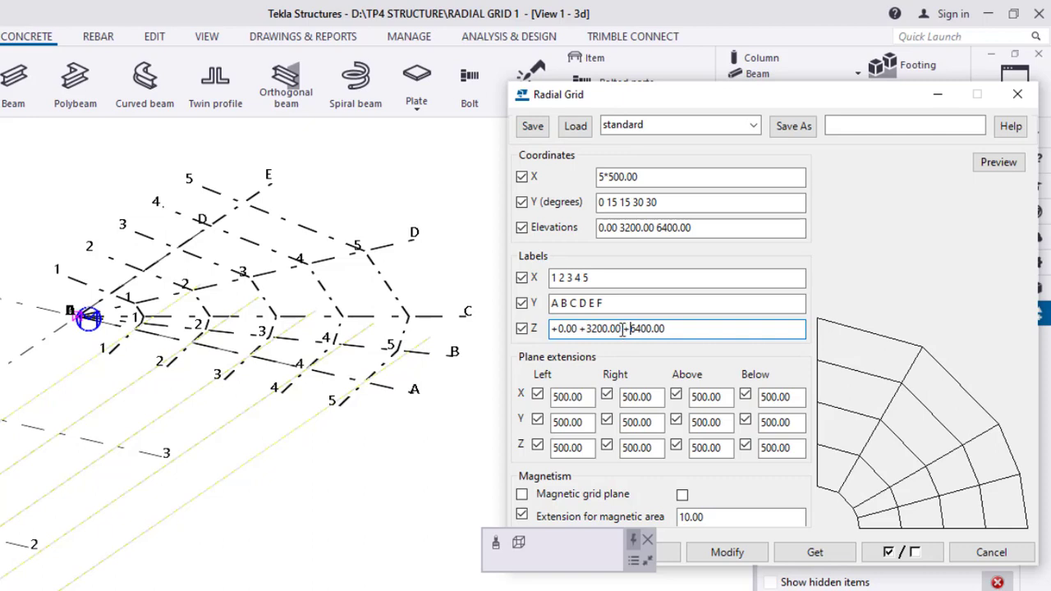
pyautogui.click(728, 554)
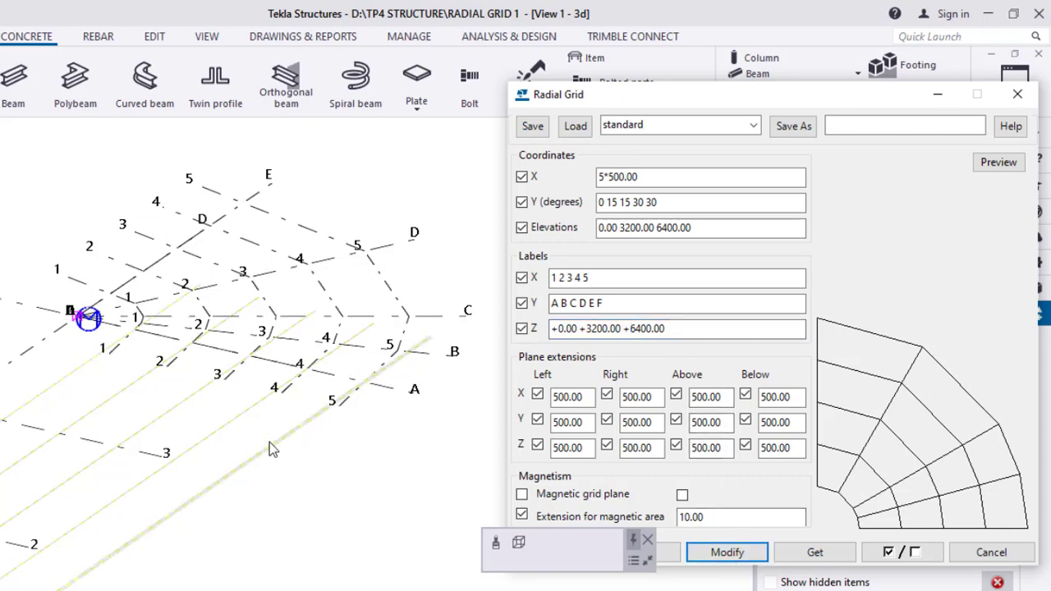
# Switch the 3D view to a plan view that shows both the rectangular and the radial grid.
pyautogui.scroll(-3, 337, 304)
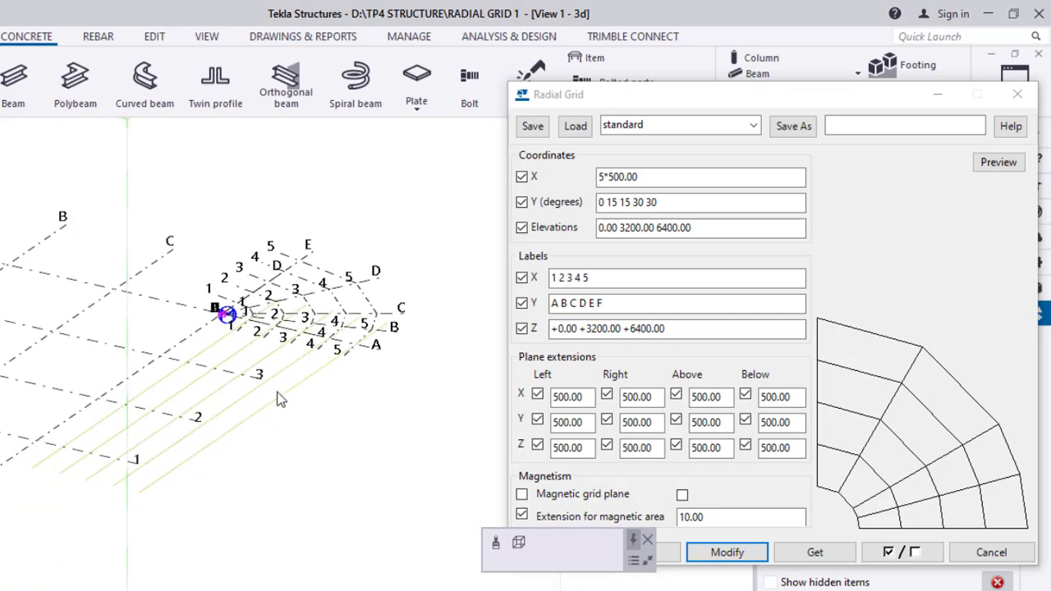
pyautogui.scroll(-3, 345, 304)
pyautogui.scroll(-2, 335, 322)
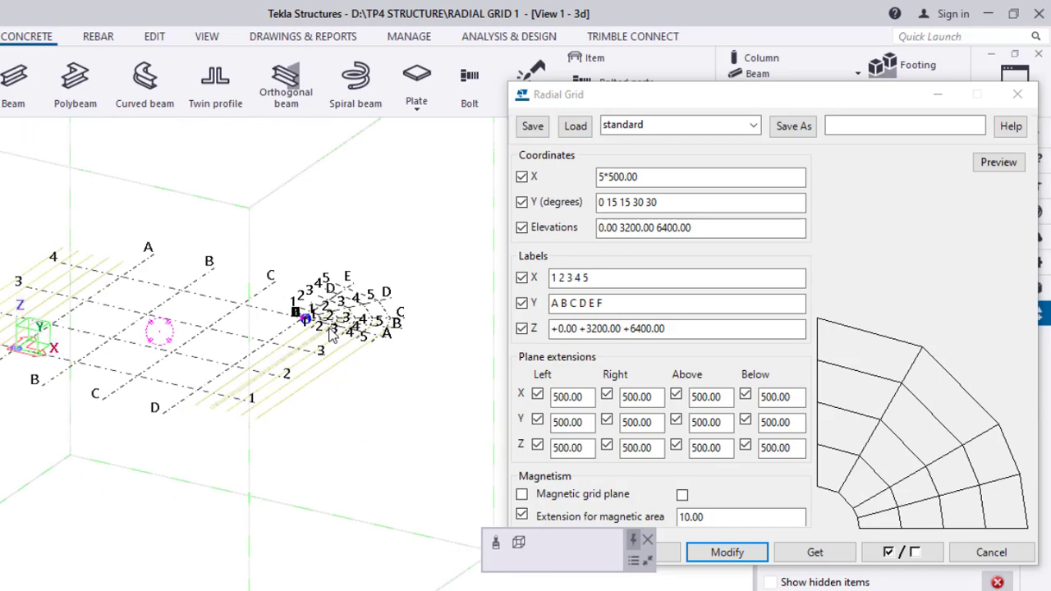
pyautogui.hotkey('ctrl', 'p')
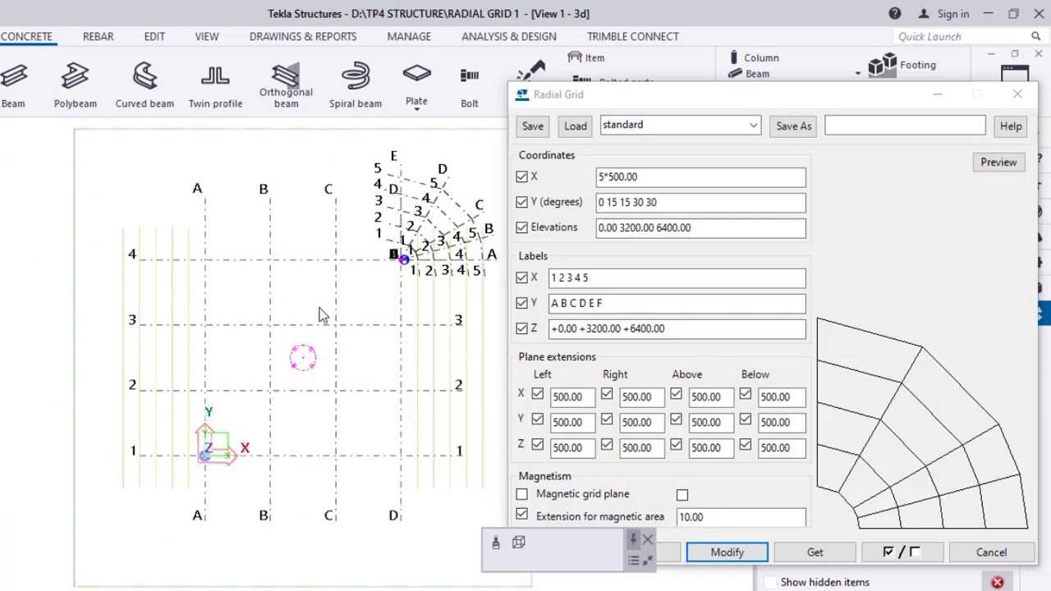
pyautogui.moveTo(320, 312); pyautogui.dragTo(258, 337, button='middle')
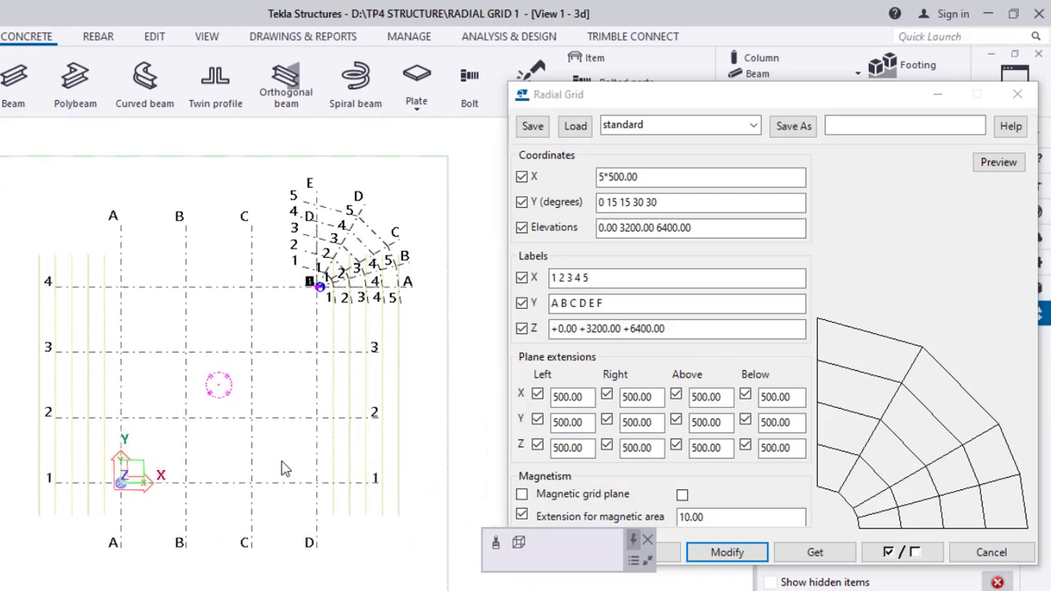
# Close the Radial Grid settings and focus on the radial grid at the D-4 intersection.
pyautogui.click(1005, 554)
pyautogui.click(546, 382)
pyautogui.moveTo(261, 320); pyautogui.dragTo(383, 328, button='middle')
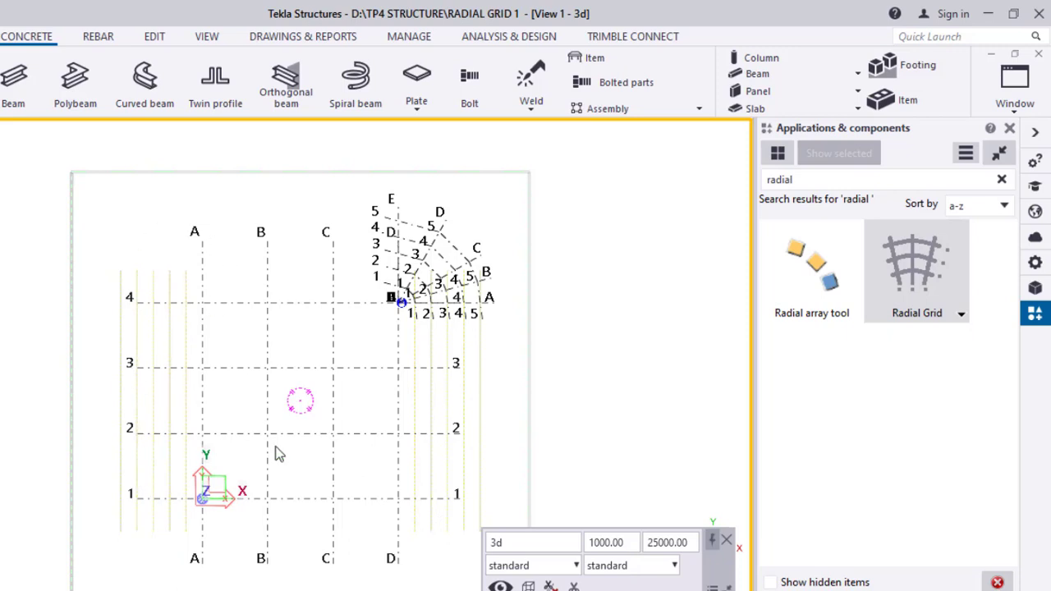
pyautogui.scroll(3, 427, 263)
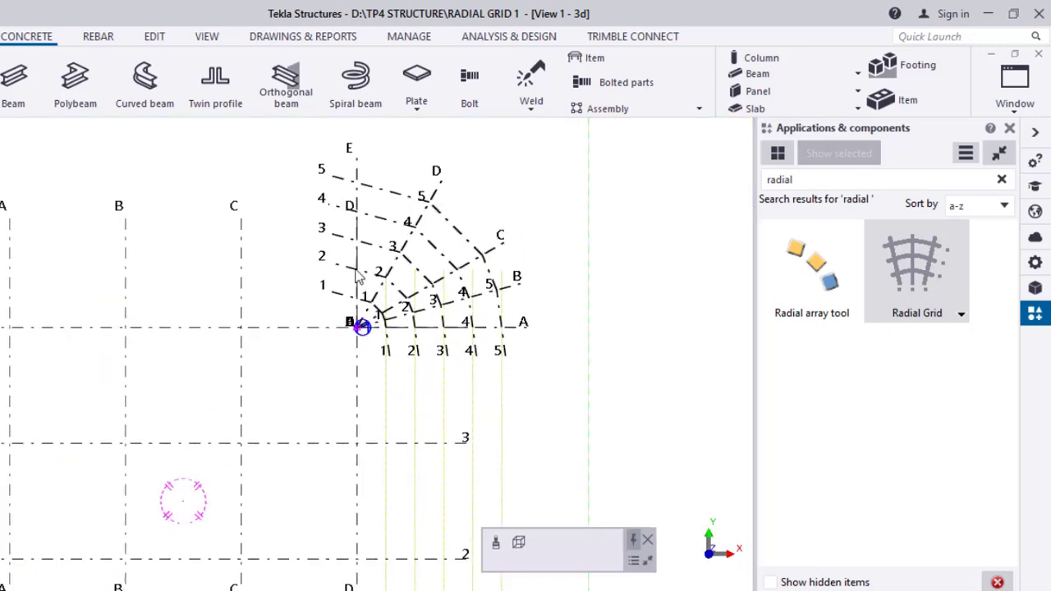
# Set up a mirrored copy of the radial grid at D-4, with the mirror line through the midpoints between B and C on grid lines 4 and 1.
pyautogui.scroll(-2, 358, 278)
pyautogui.scroll(2, 354, 281)
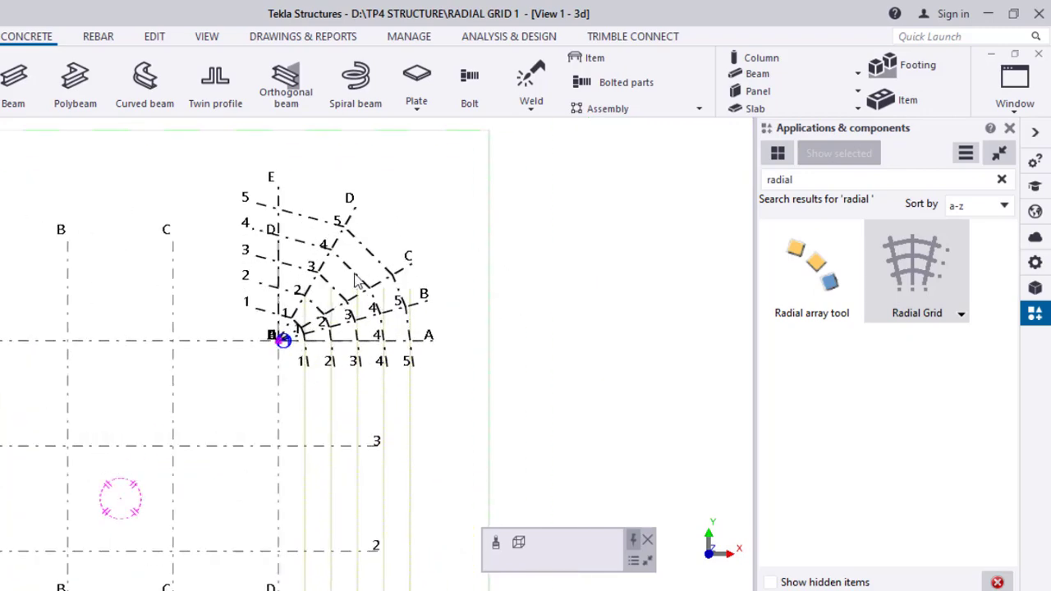
pyautogui.scroll(5, 357, 281)
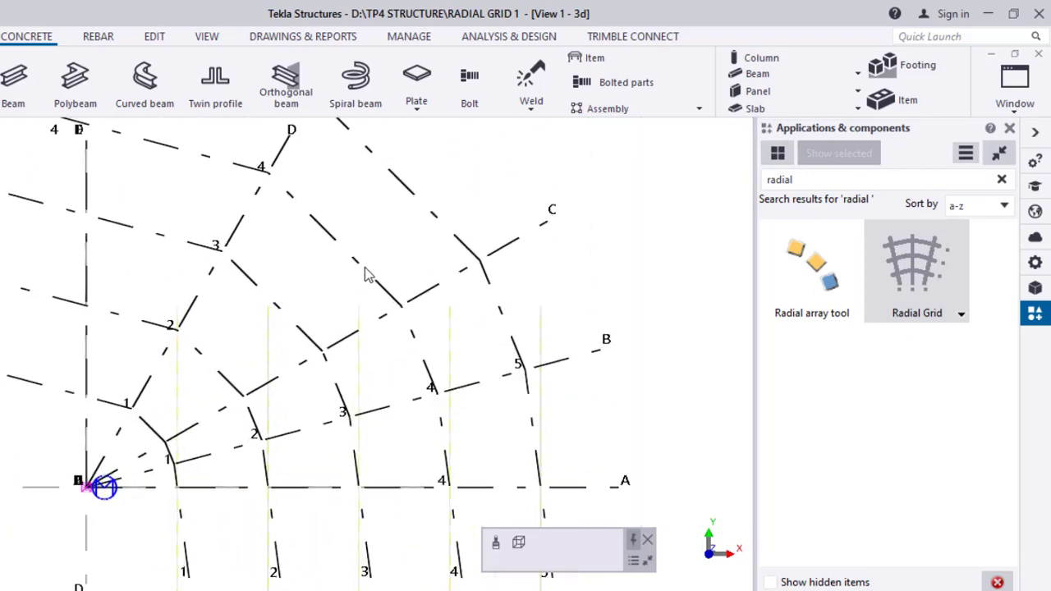
pyautogui.rightClick(365, 268)
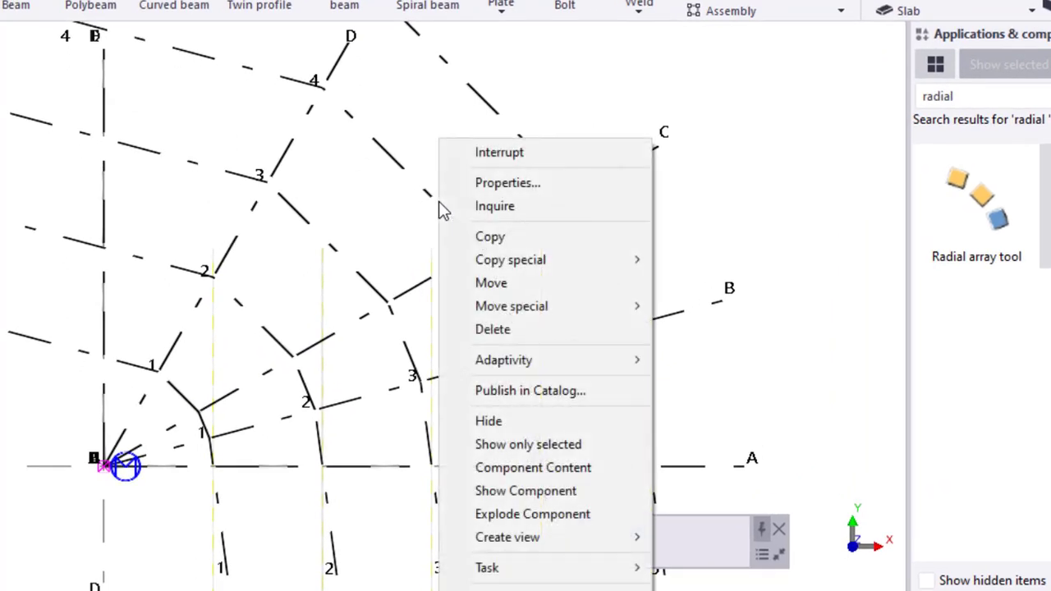
pyautogui.moveTo(557, 259)
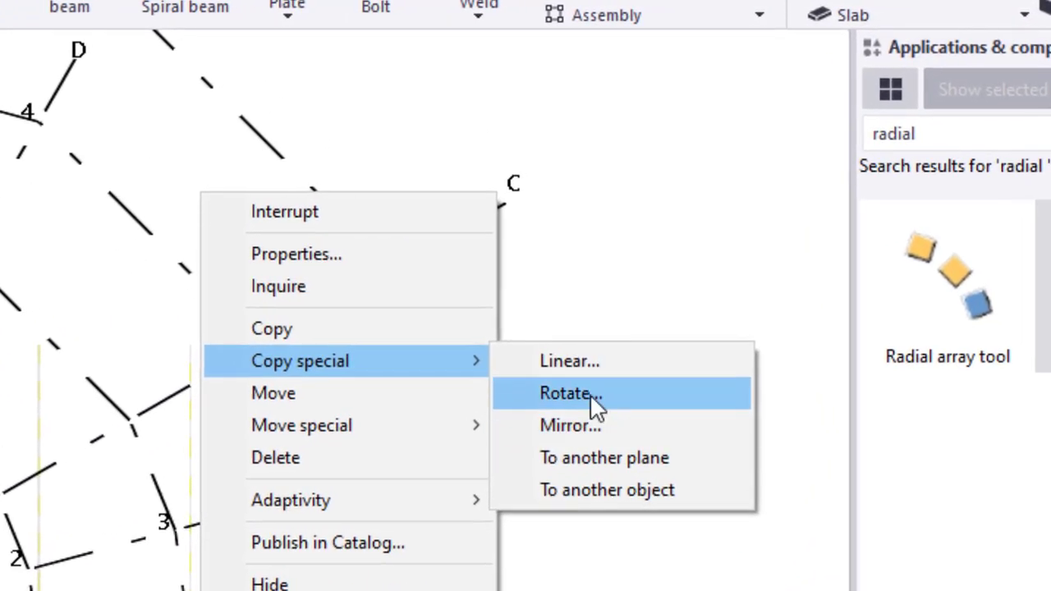
pyautogui.click(574, 425)
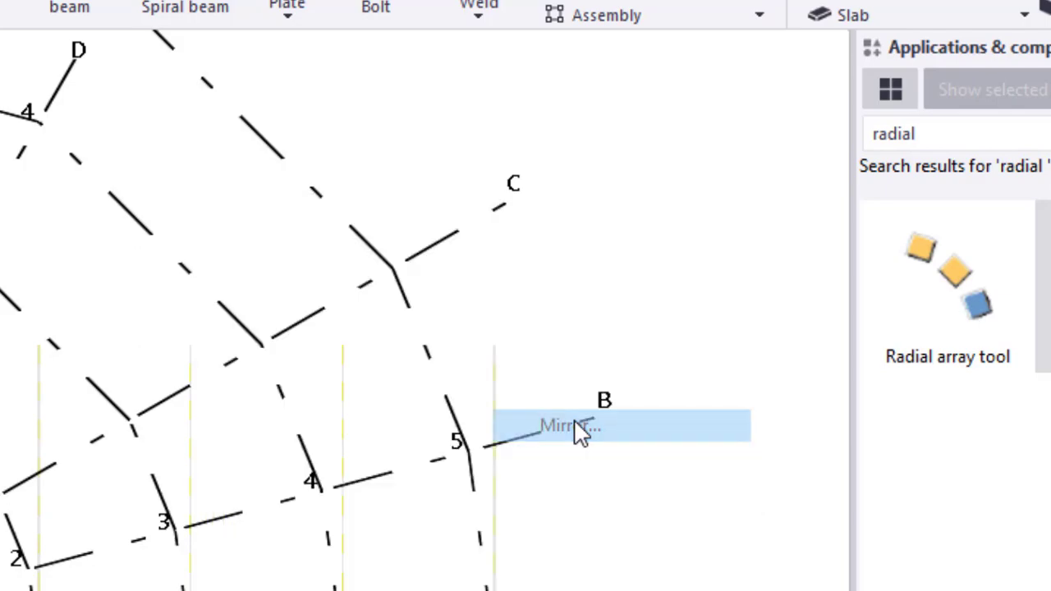
pyautogui.scroll(-4, 463, 443)
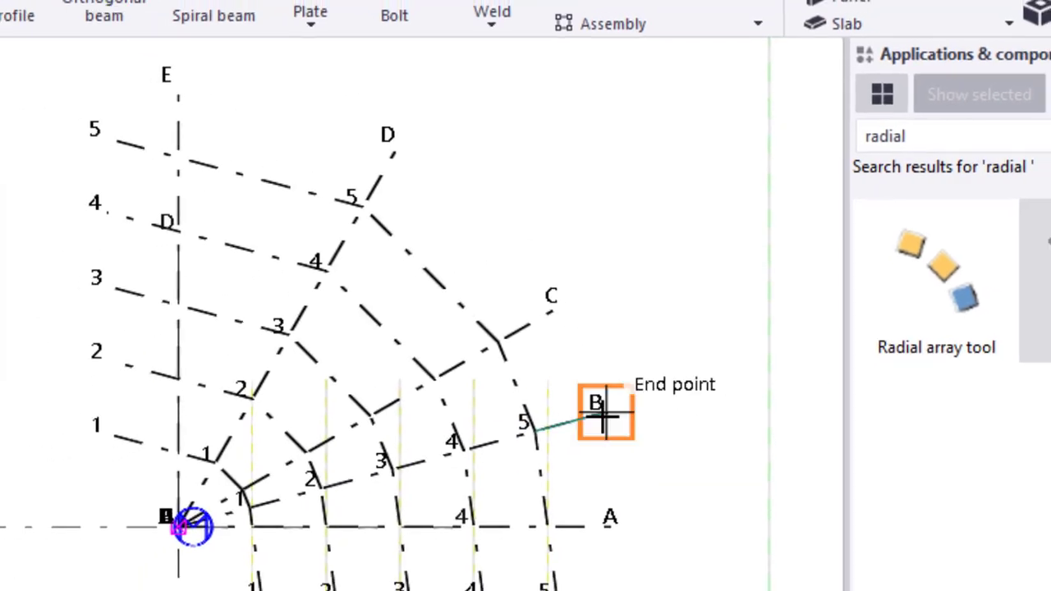
pyautogui.scroll(-5, 604, 416)
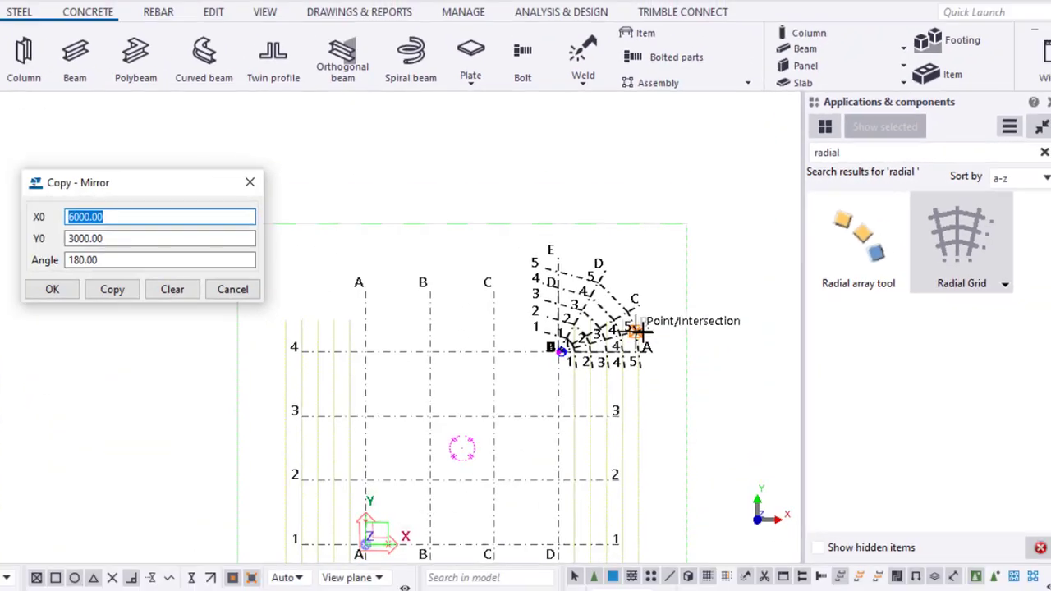
pyautogui.moveTo(302, 532); pyautogui.dragTo(337, 368, button='middle')
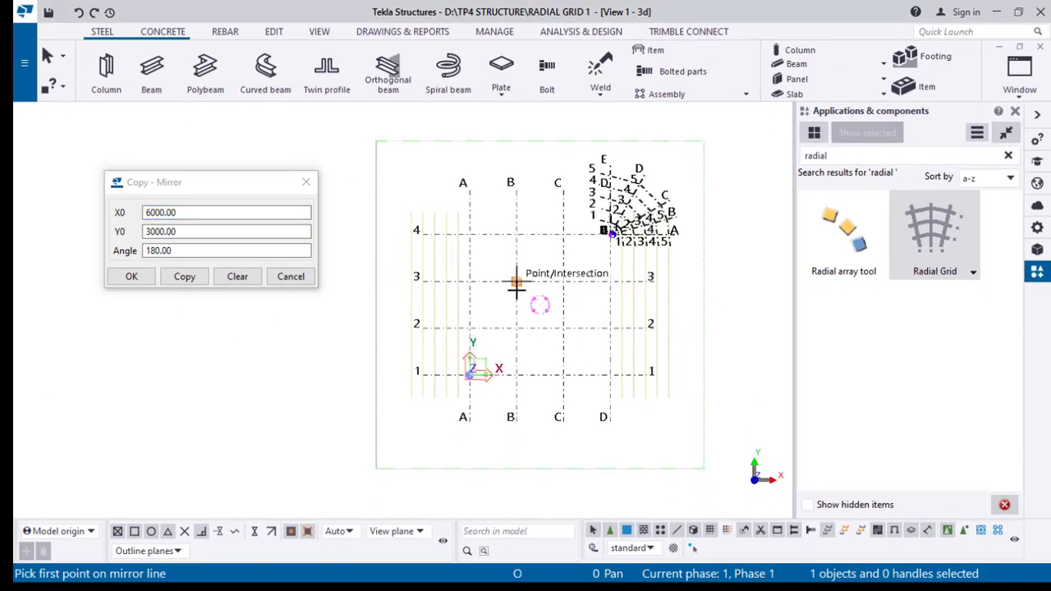
pyautogui.click(538, 235)
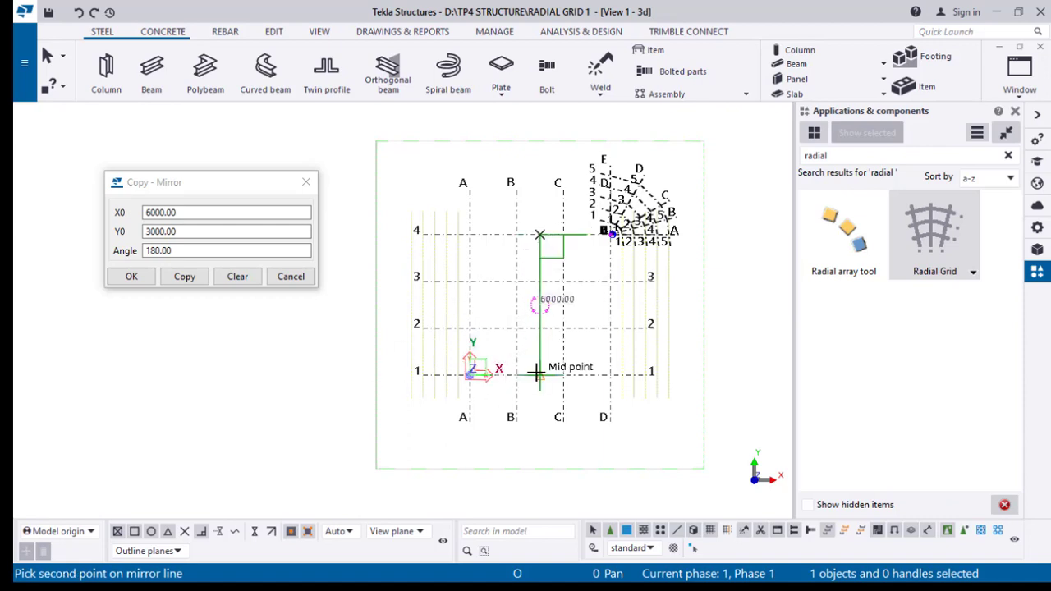
pyautogui.click(536, 374)
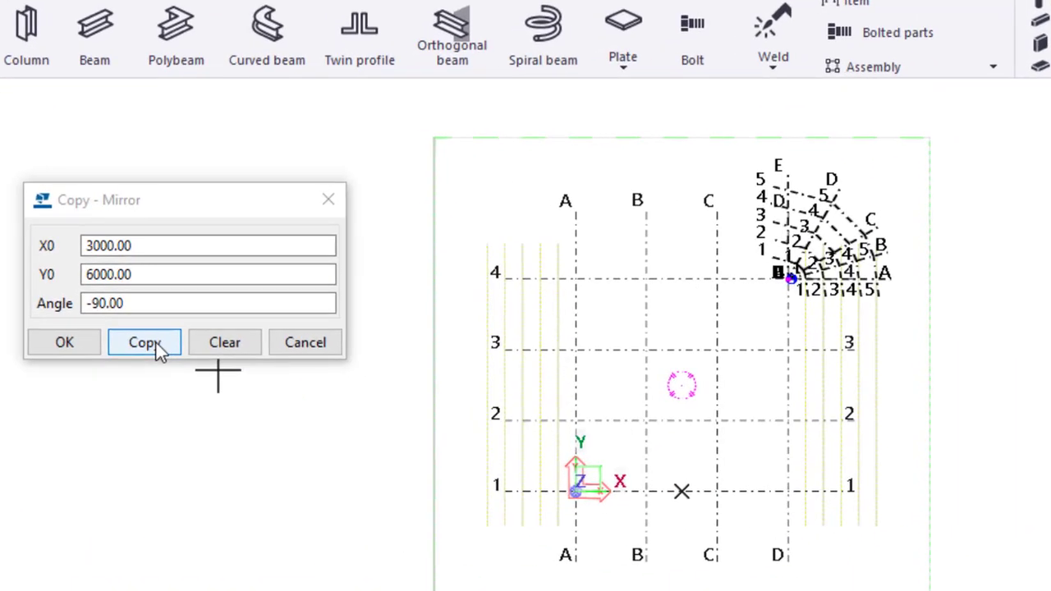
# Create the mirrored radial grid at the A-4 intersection and end the mirror copy command.
pyautogui.click(156, 345)
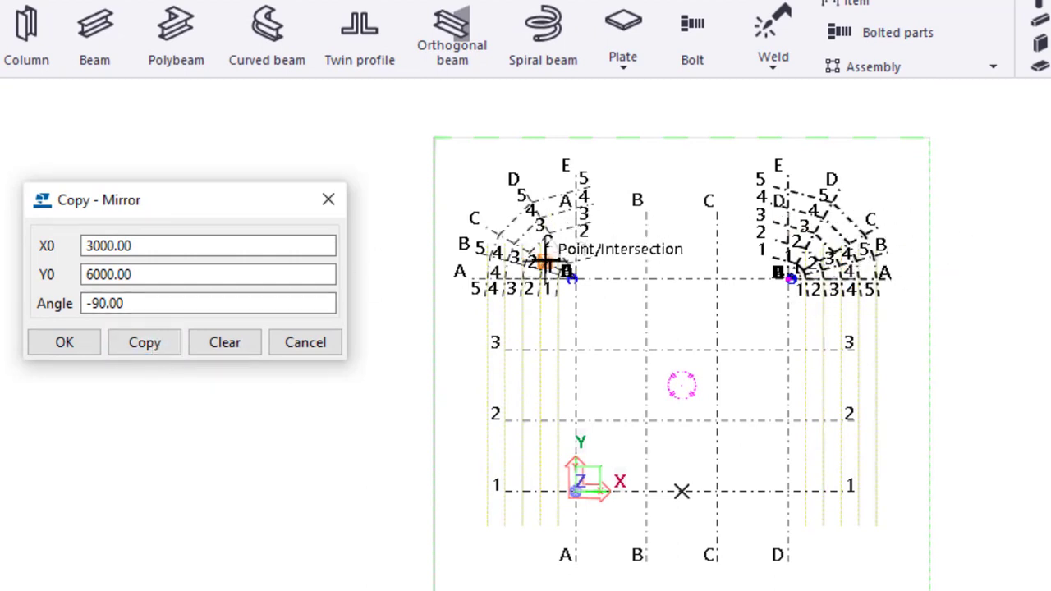
pyautogui.click(316, 351)
pyautogui.rightClick(234, 232)
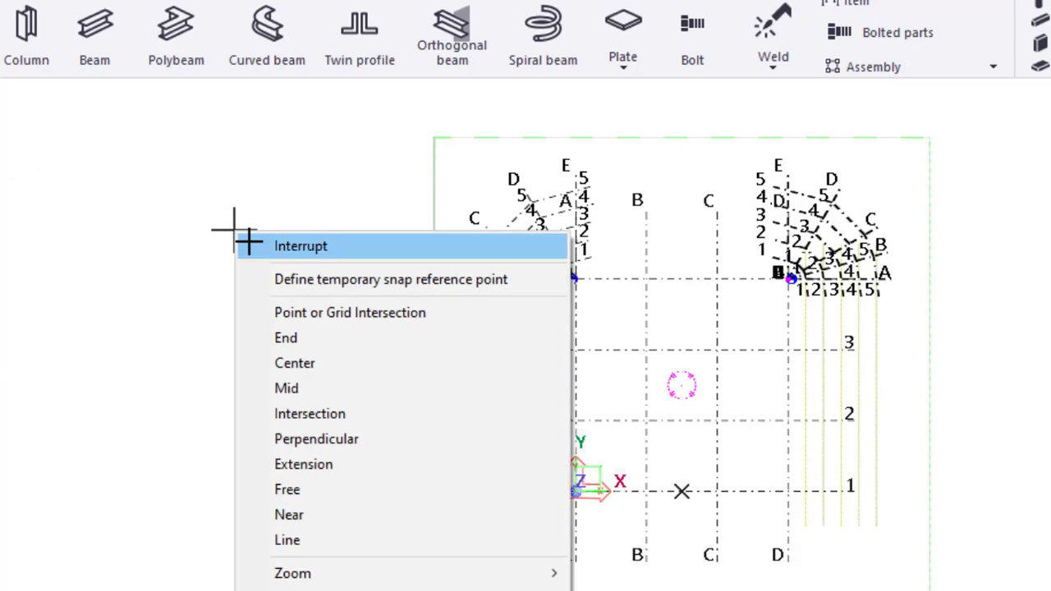
pyautogui.click(251, 244)
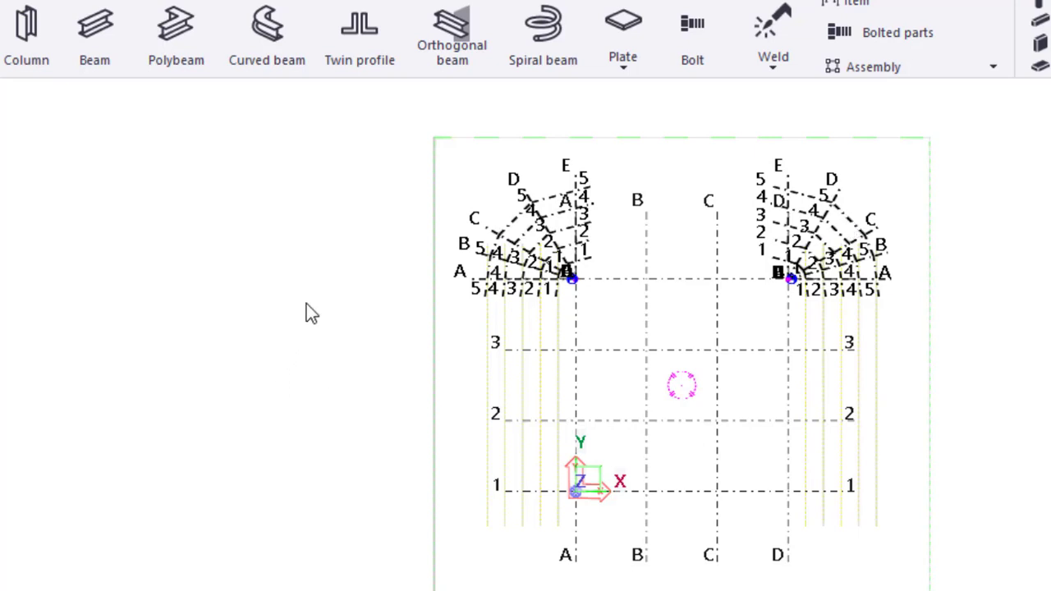
# Mirror-copy both radial grids to A-1 and D-1 about a line through the midpoints between 2 and 3 on grid lines A and D.
pyautogui.rightClick(302, 211)
pyautogui.moveTo(468, 284)
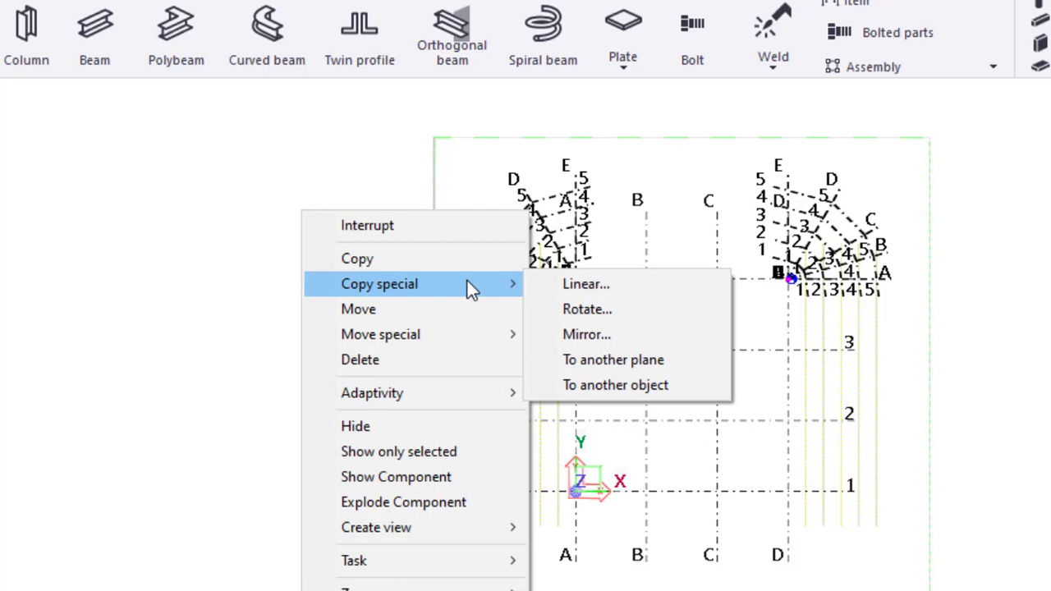
pyautogui.click(627, 334)
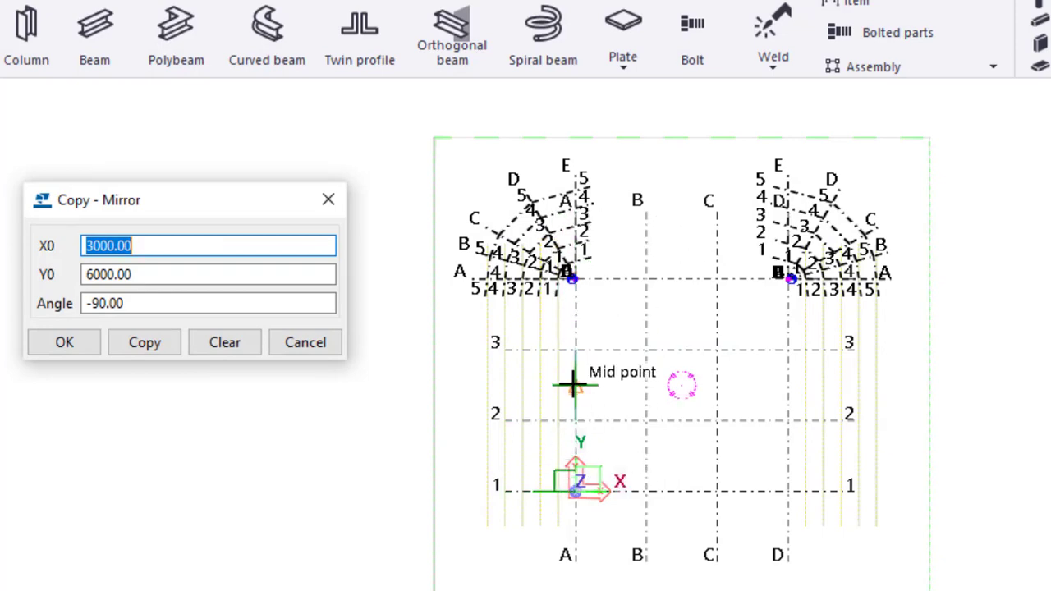
pyautogui.scroll(3, 572, 384)
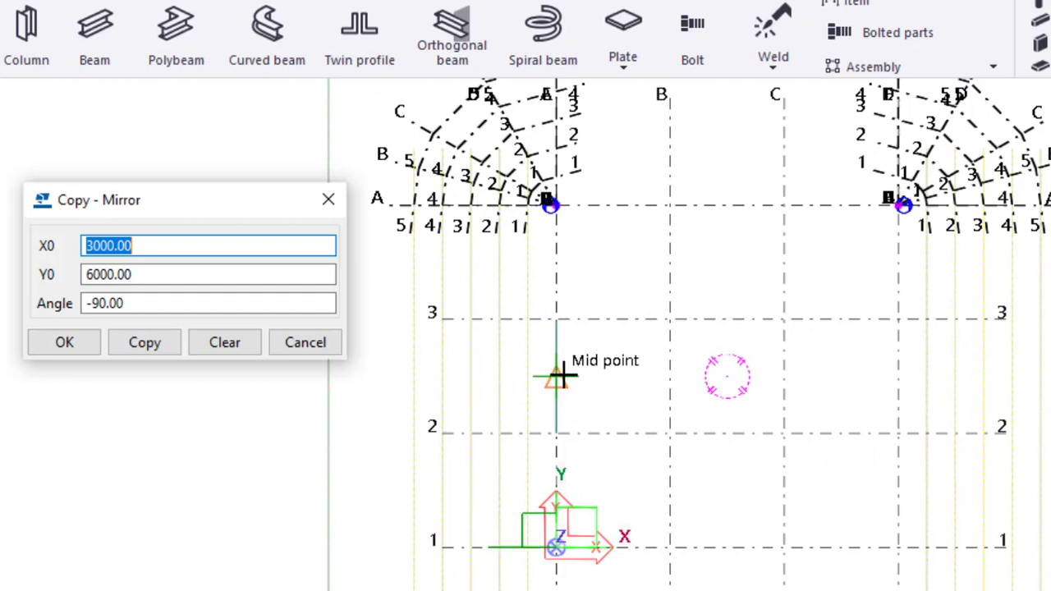
pyautogui.click(557, 376)
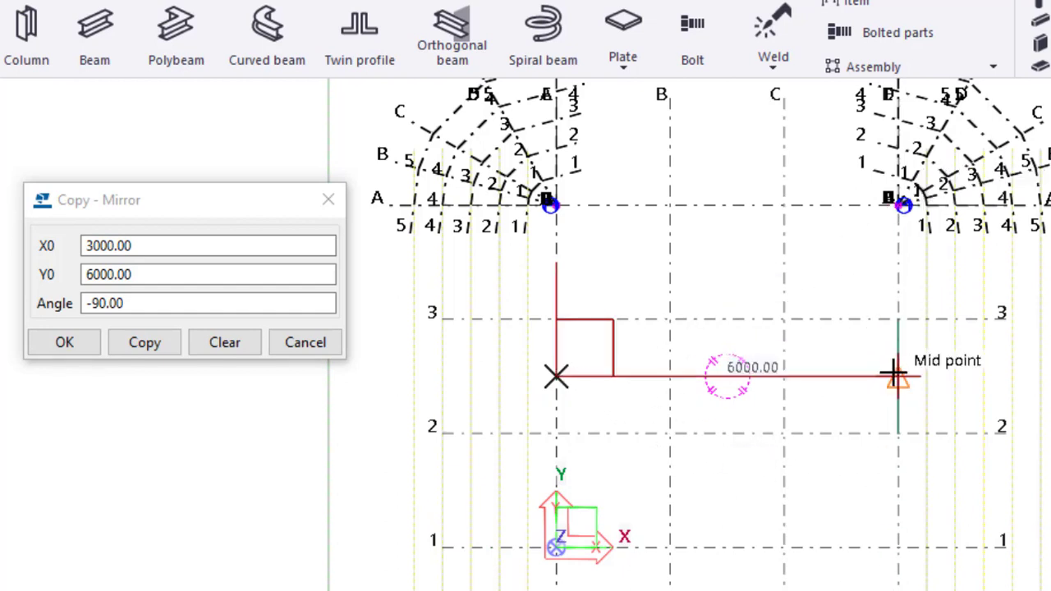
pyautogui.click(895, 376)
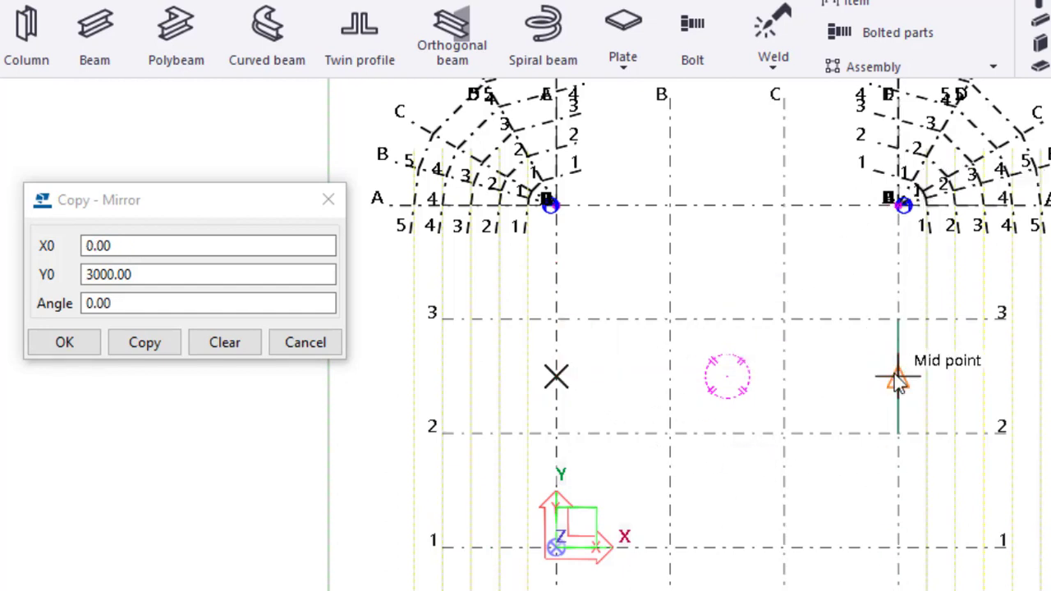
pyautogui.click(141, 348)
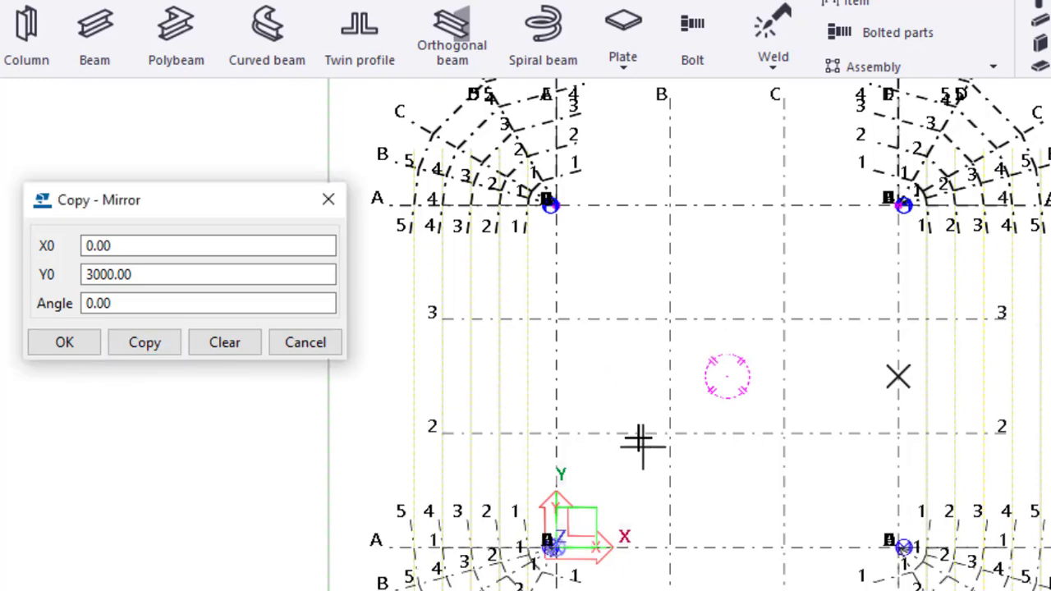
pyautogui.scroll(-1, 621, 414)
pyautogui.moveTo(756, 429); pyautogui.dragTo(726, 365, button='middle')
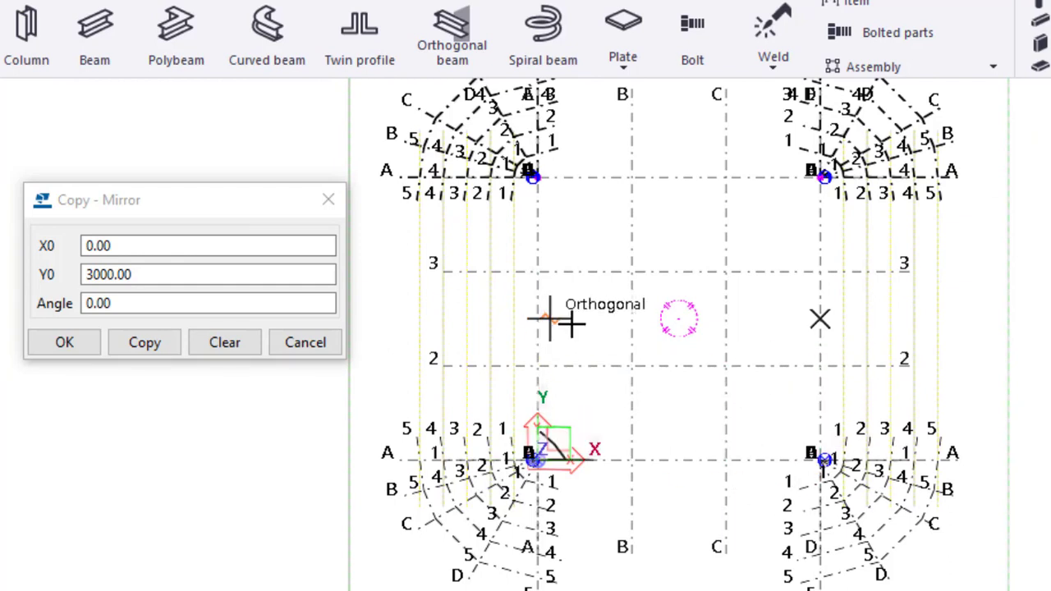
pyautogui.click(808, 328)
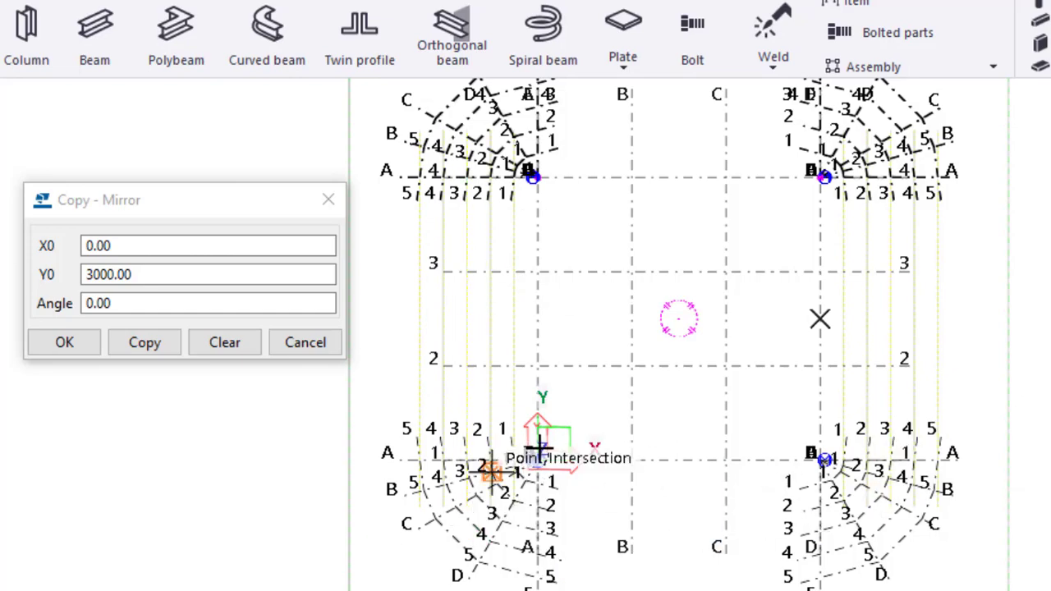
pyautogui.click(34, 339)
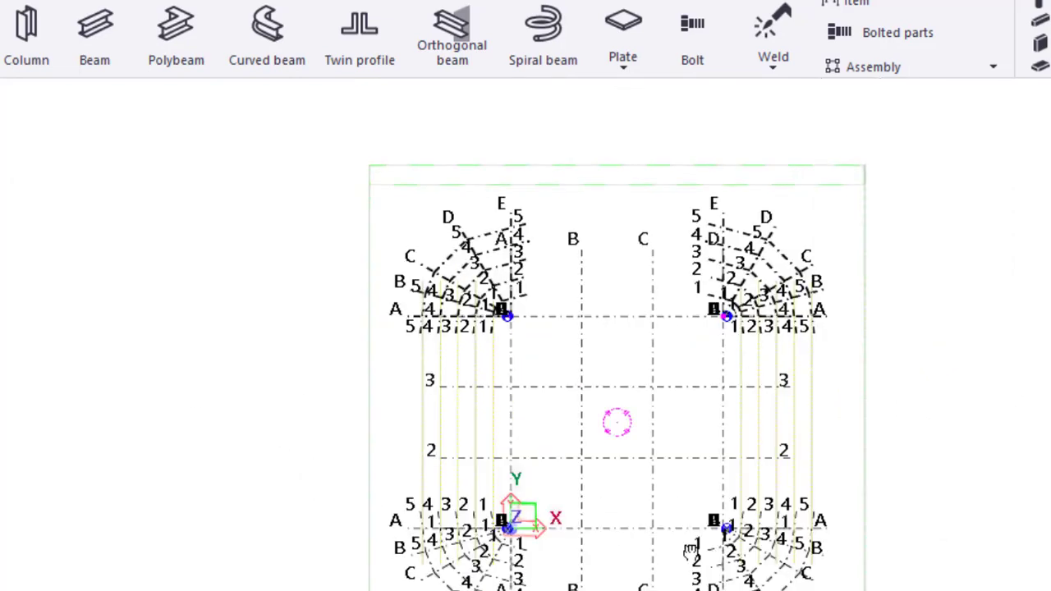
# Start a steel polybeam along arc 5 of the radial grid at D-1, picking the intersections E-5, D-5, C-5, B-5 and A-5.
pyautogui.keyDown('ctrl'); pyautogui.moveTo(690, 553); pyautogui.dragTo(523, 275, button='middle'); pyautogui.keyUp('ctrl')
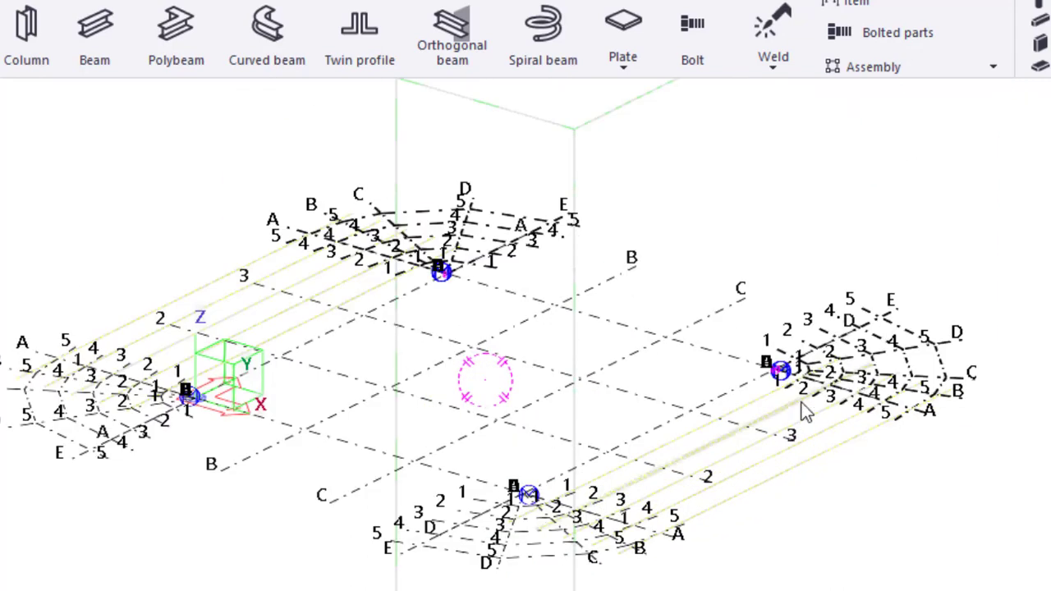
pyautogui.moveTo(551, 446); pyautogui.dragTo(604, 419, button='middle')
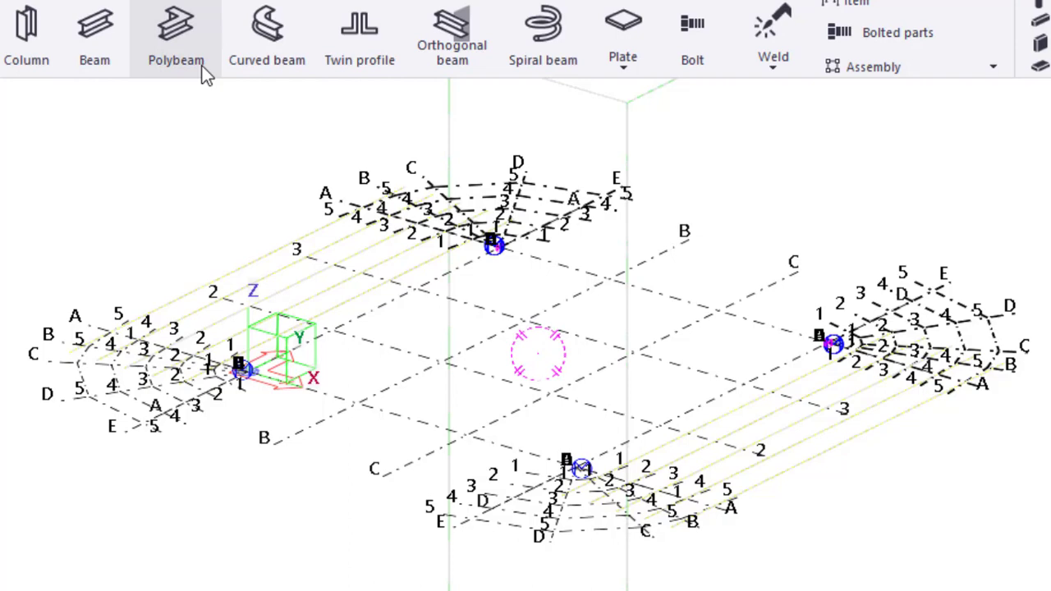
pyautogui.click(173, 45)
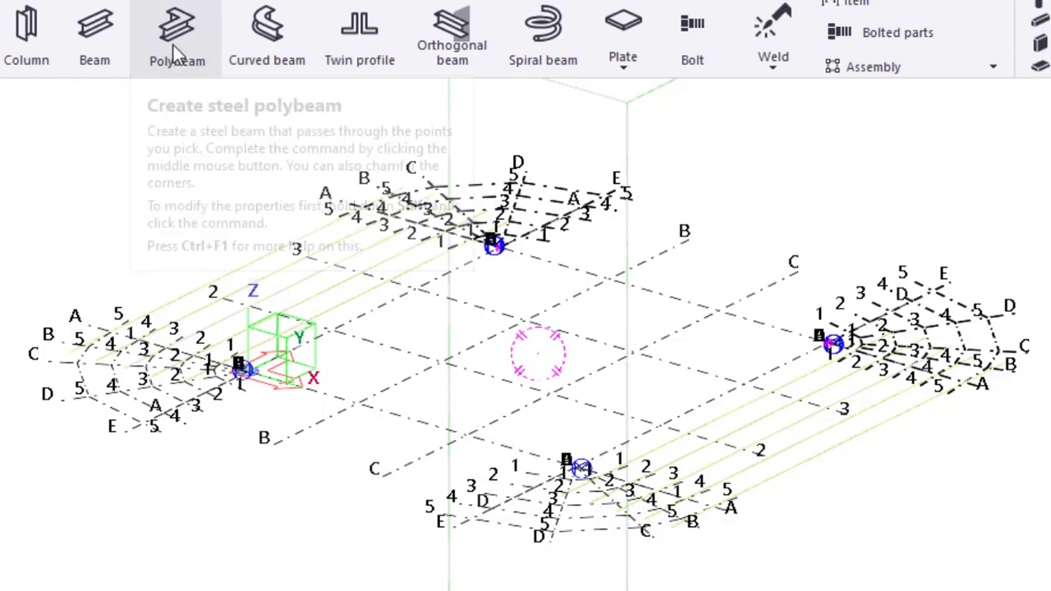
pyautogui.moveTo(907, 486); pyautogui.dragTo(872, 424, button='middle')
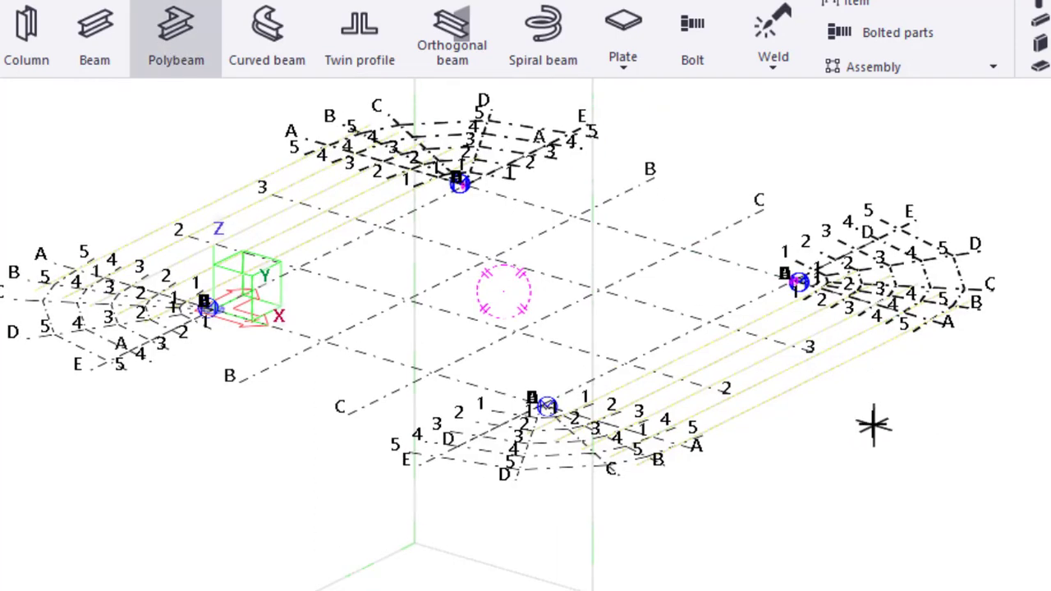
pyautogui.scroll(6, 422, 446)
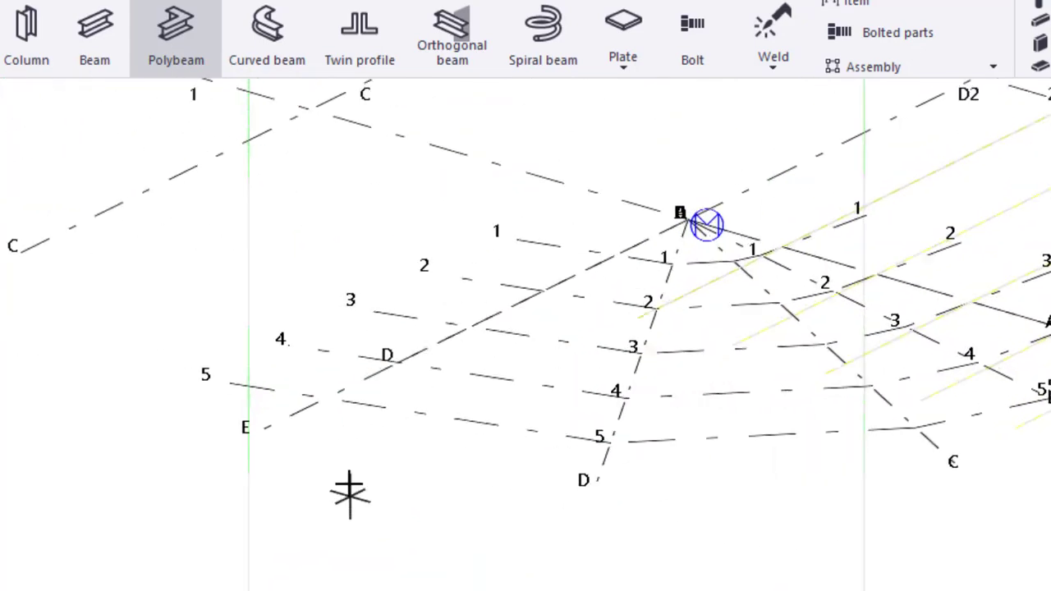
pyautogui.click(313, 358)
pyautogui.scroll(-3, 313, 358)
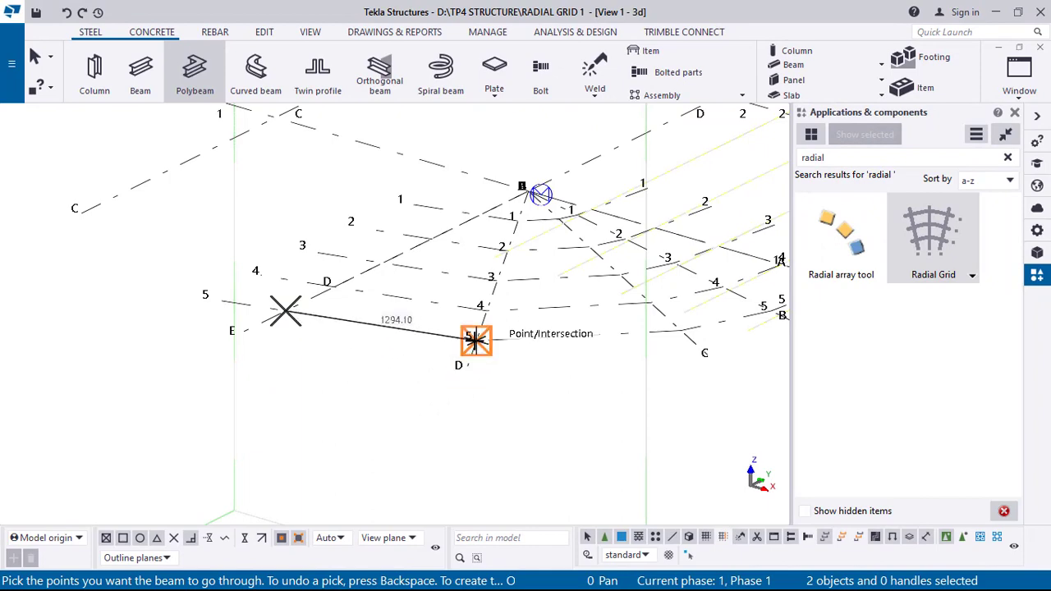
pyautogui.click(477, 340)
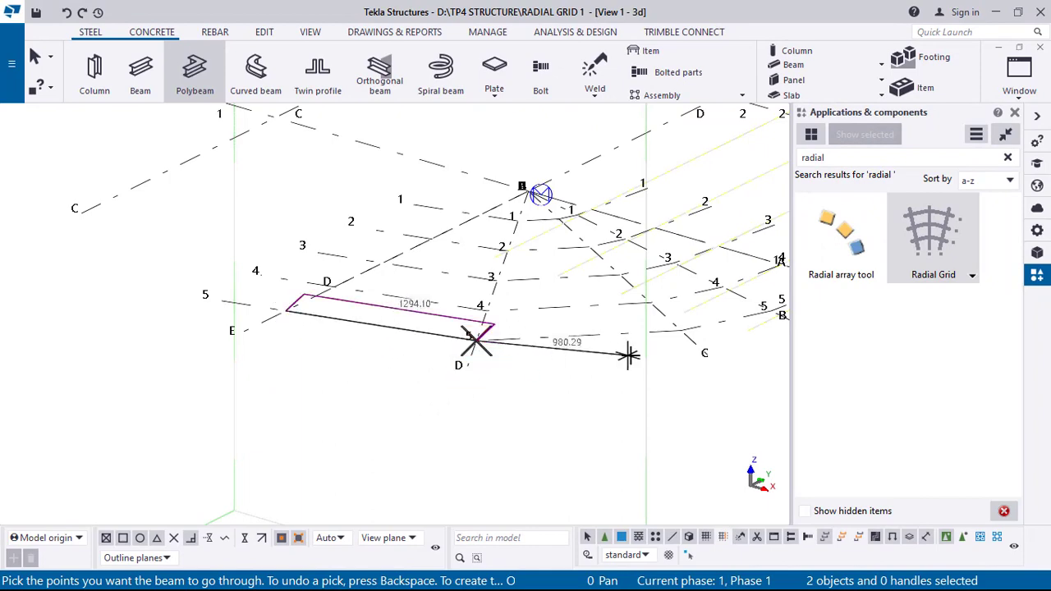
pyautogui.click(678, 335)
pyautogui.moveTo(698, 363); pyautogui.dragTo(501, 403, button='middle')
pyautogui.scroll(2, 574, 384)
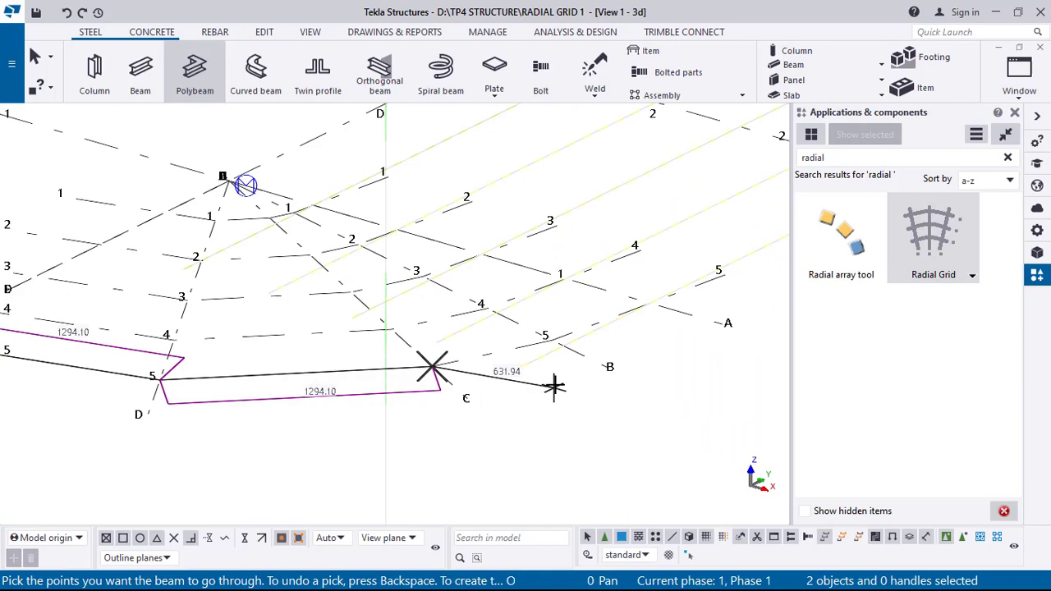
pyautogui.click(552, 340)
pyautogui.scroll(-4, 648, 301)
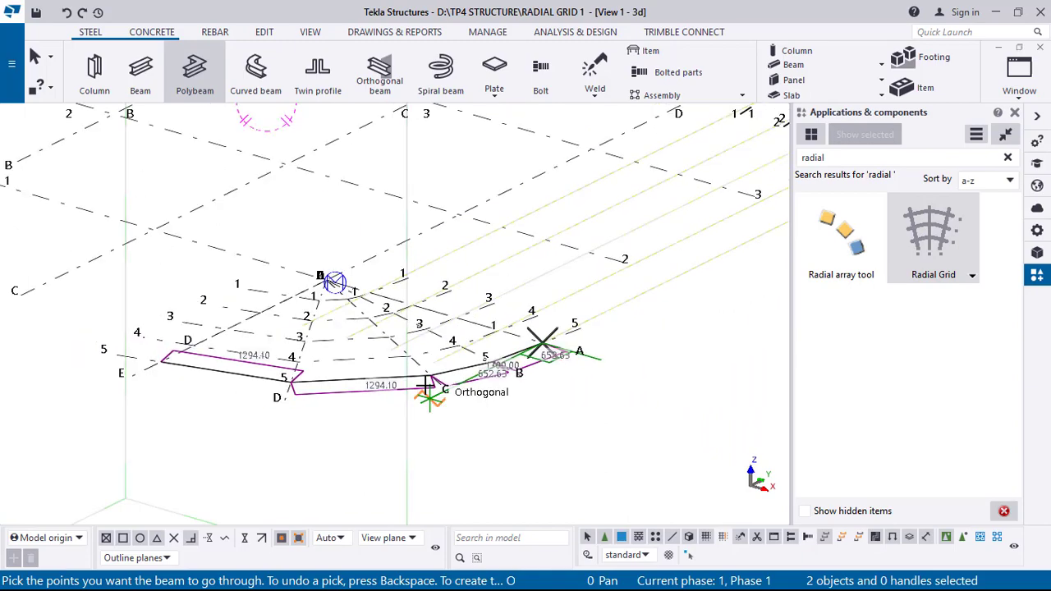
# Continue the polybeam along arc 5 of the radial grid at D-4, through the intersections A-5, B-5, C-5, D-5 and E-5.
pyautogui.moveTo(666, 369); pyautogui.dragTo(440, 439, button='middle')
pyautogui.scroll(7, 570, 279)
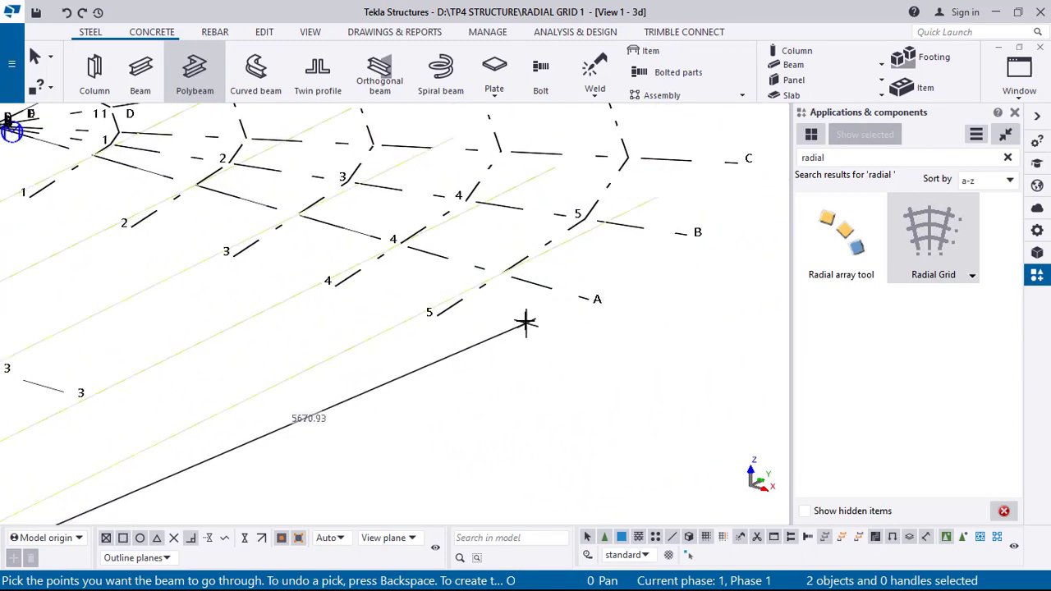
pyautogui.click(500, 273)
pyautogui.click(584, 219)
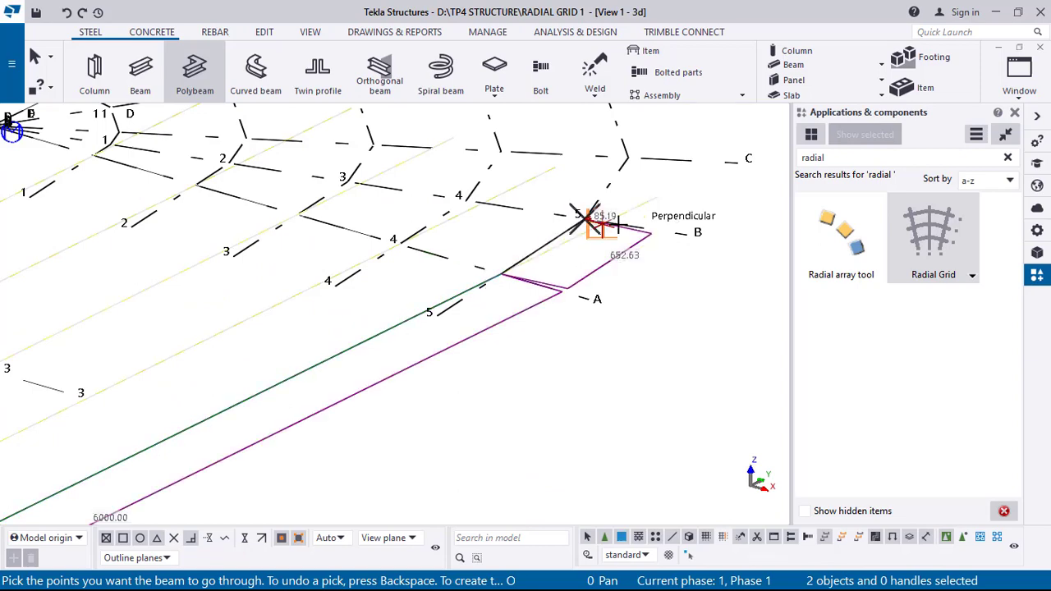
pyautogui.moveTo(637, 197); pyautogui.dragTo(670, 442, button='middle')
pyautogui.click(560, 345)
pyautogui.click(517, 218)
pyautogui.scroll(-4, 582, 361)
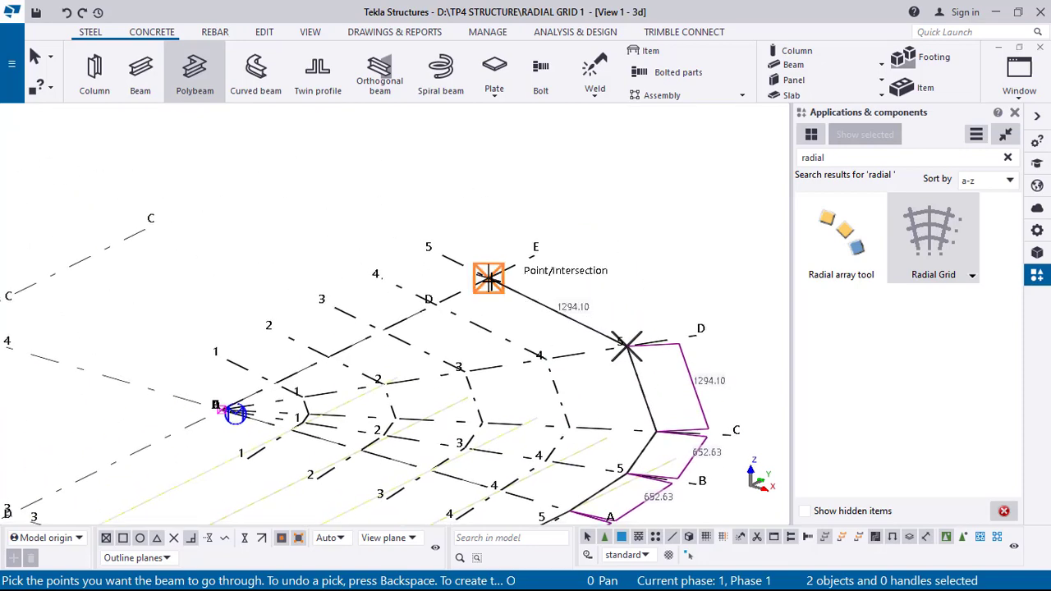
pyautogui.click(489, 278)
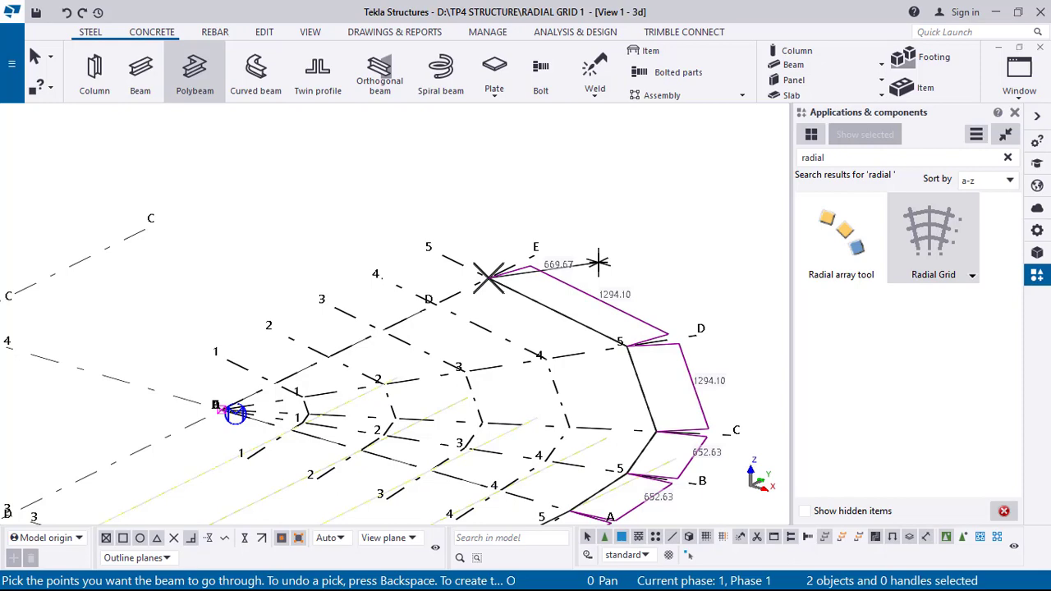
# Create the polybeam through the points picked on the D-1 and D-4 radial grids and end the Polybeam command.
pyautogui.middleClick(599, 263)
pyautogui.scroll(-10, 610, 279)
pyautogui.rightClick(489, 212)
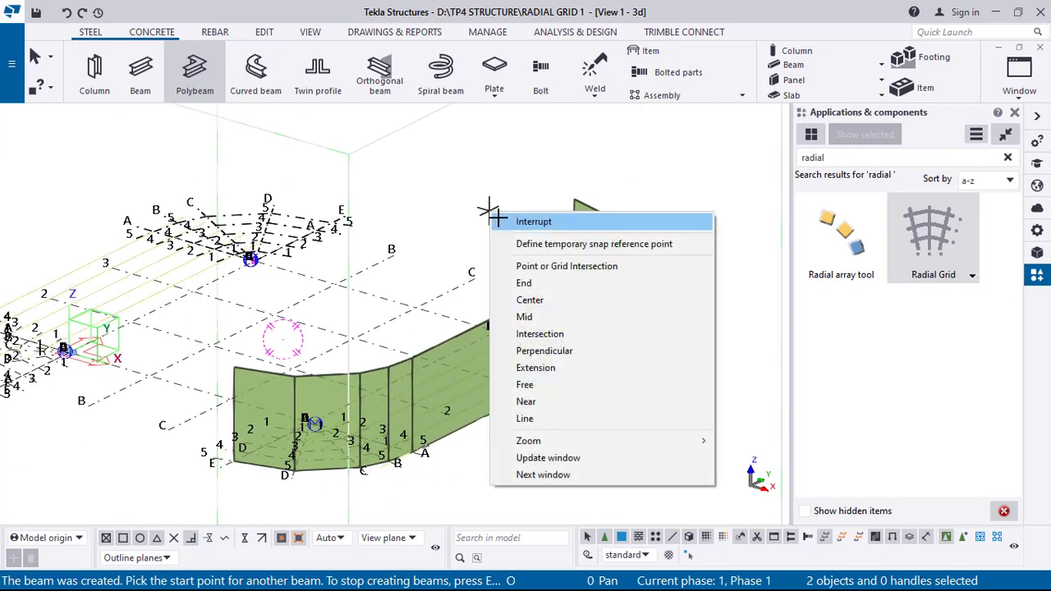
pyautogui.click(534, 222)
# Change the class of the new polybeam along the D side of the grid to 6.
pyautogui.moveTo(472, 345); pyautogui.dragTo(514, 288, button='middle')
pyautogui.click(500, 280)
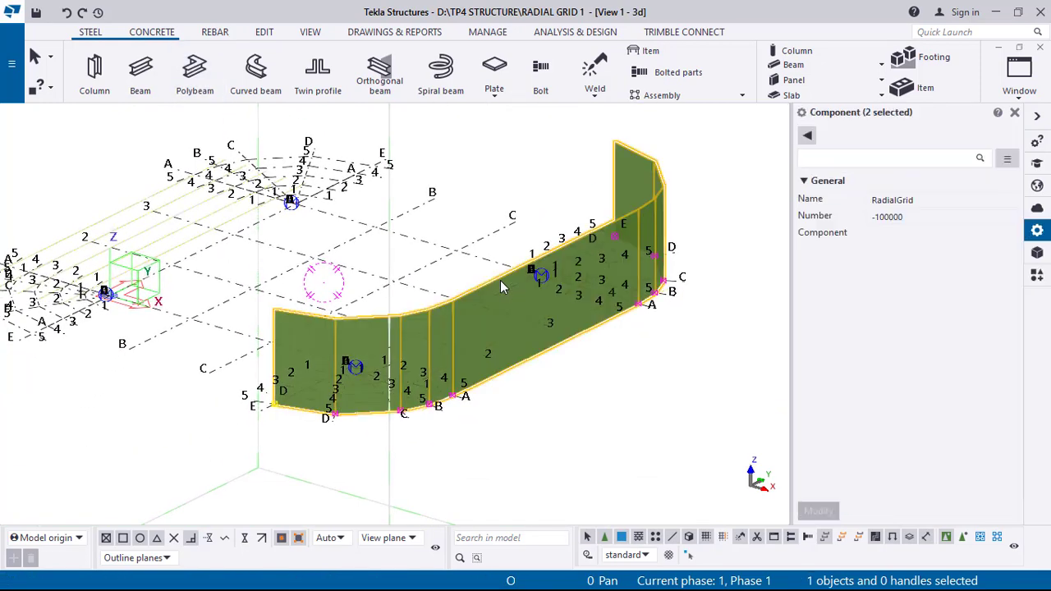
pyautogui.click(500, 280)
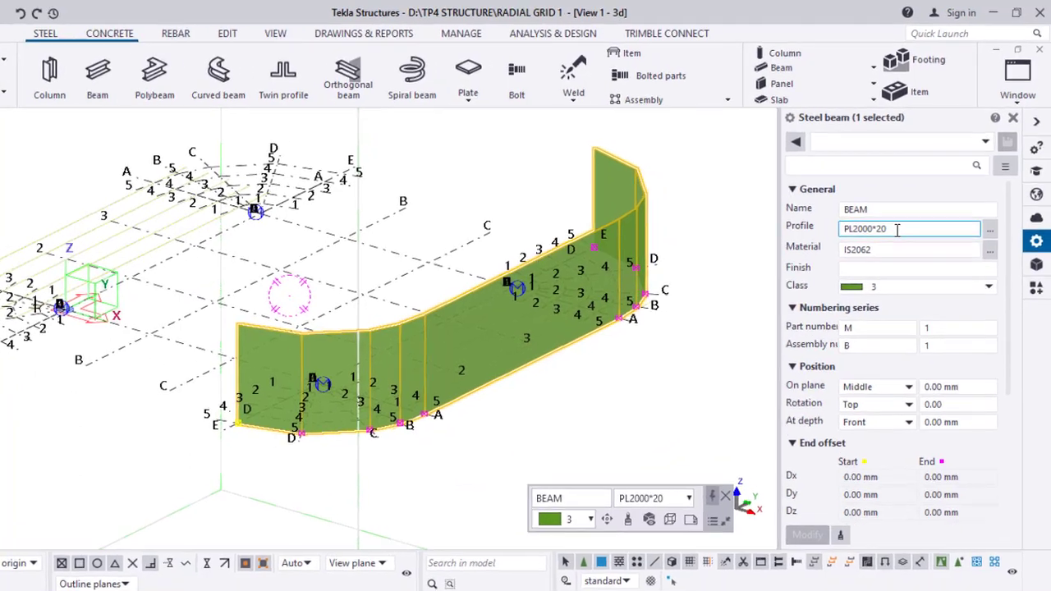
pyautogui.moveTo(894, 229); pyautogui.dragTo(828, 238)
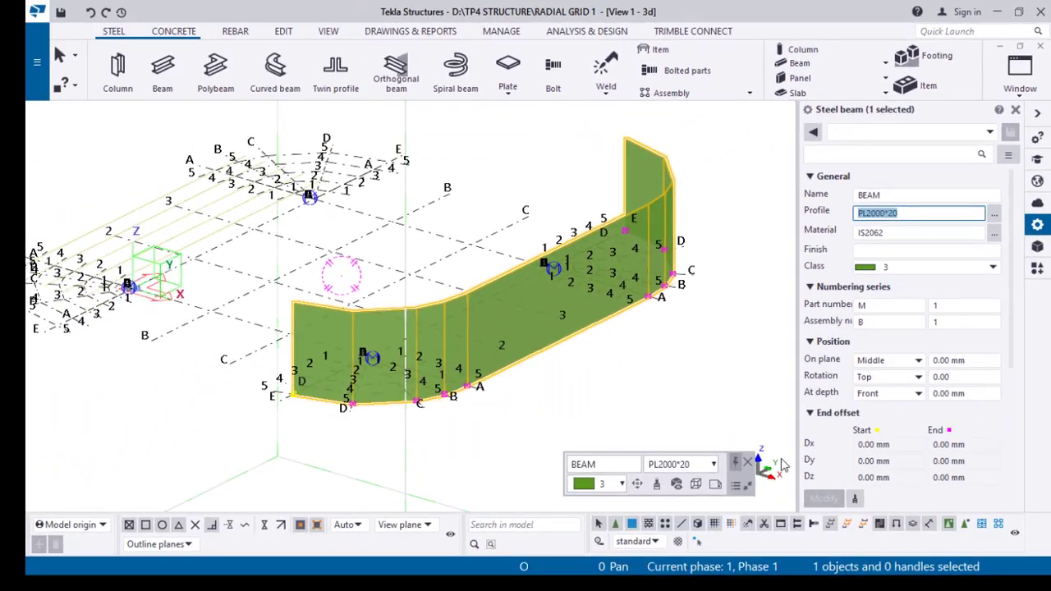
pyautogui.click(703, 364)
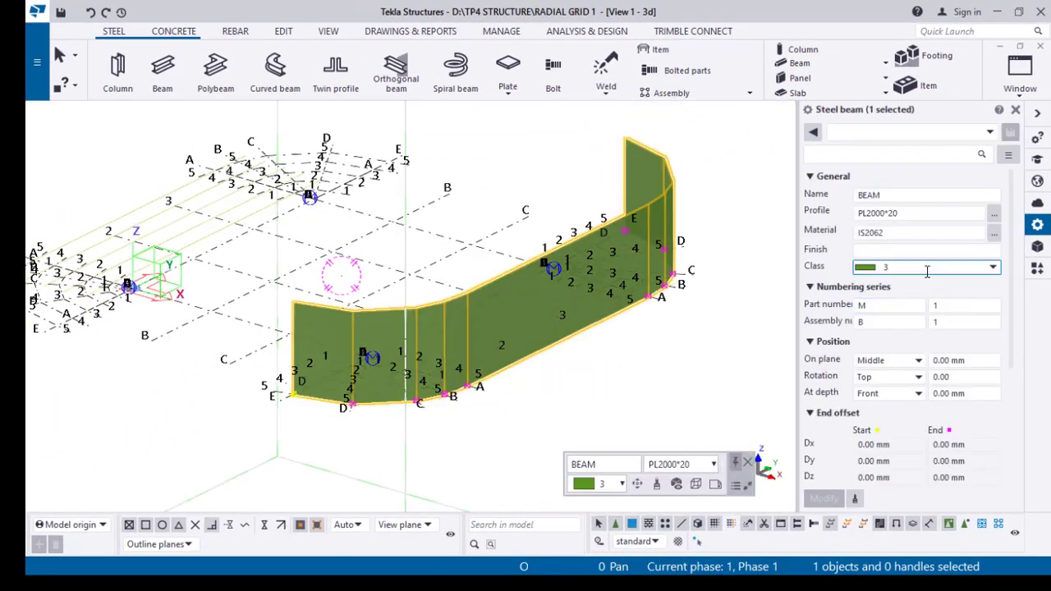
pyautogui.click(926, 267)
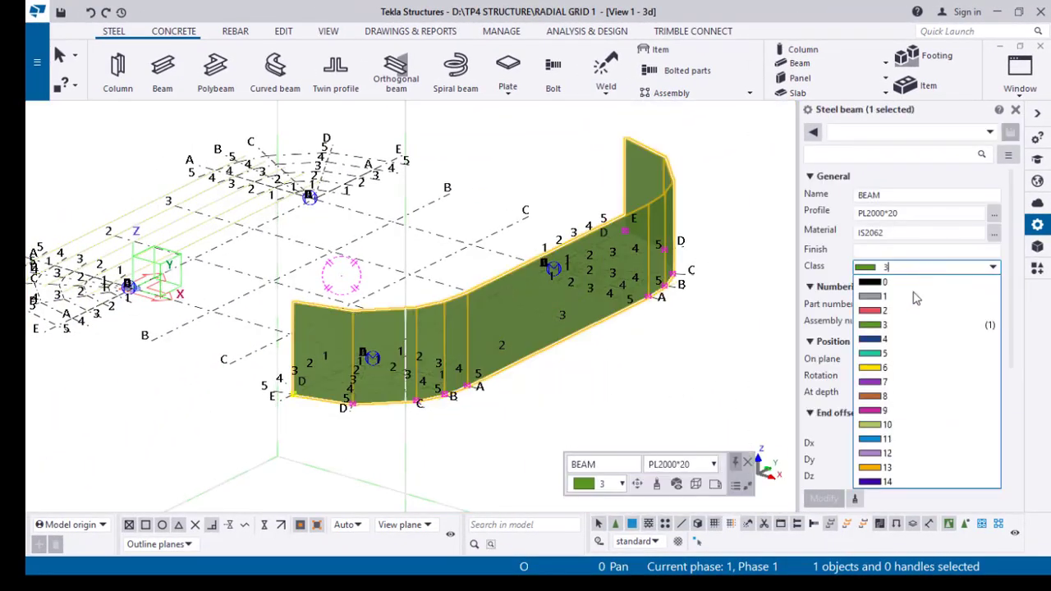
pyautogui.click(895, 371)
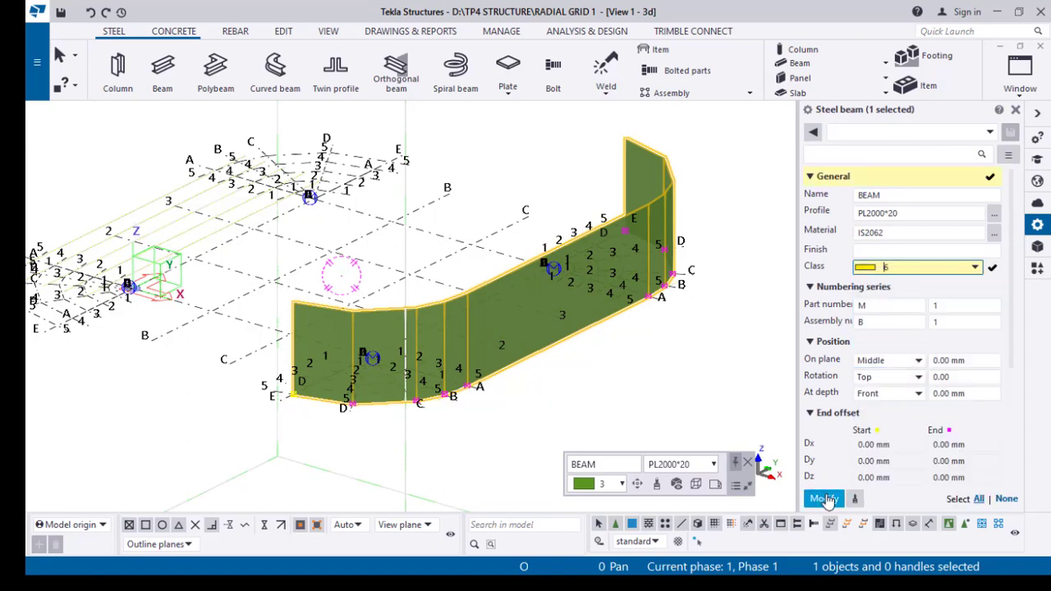
pyautogui.click(824, 500)
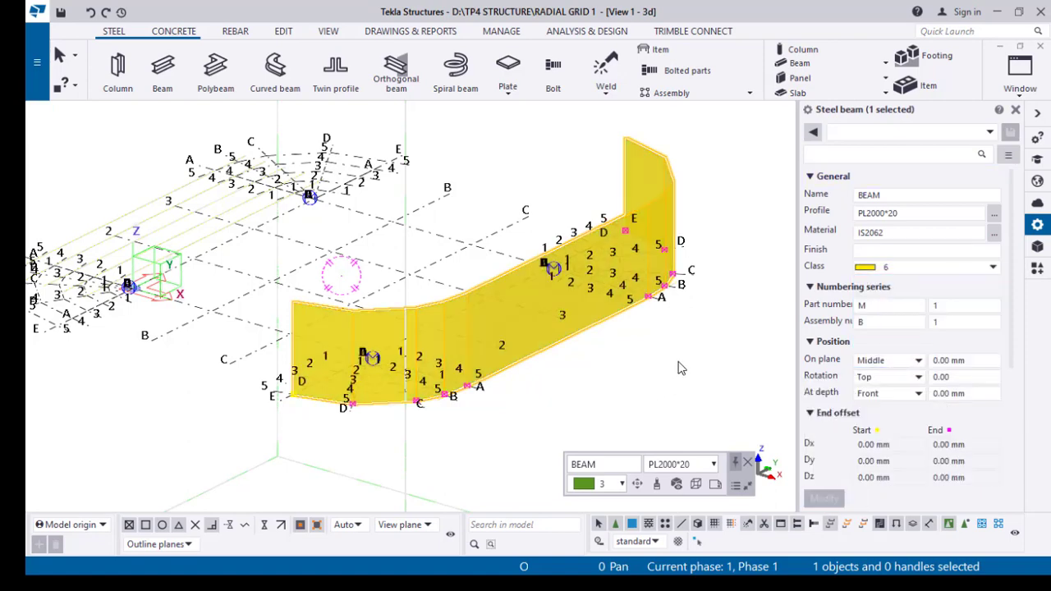
pyautogui.click(685, 326)
# Set up a mirror copy of the polybeam about a line through the midpoints between B and C on grid lines 4 and 1.
pyautogui.scroll(-3, 687, 326)
pyautogui.keyDown('ctrl'); pyautogui.moveTo(490, 410); pyautogui.dragTo(636, 441, button='middle'); pyautogui.keyUp('ctrl')
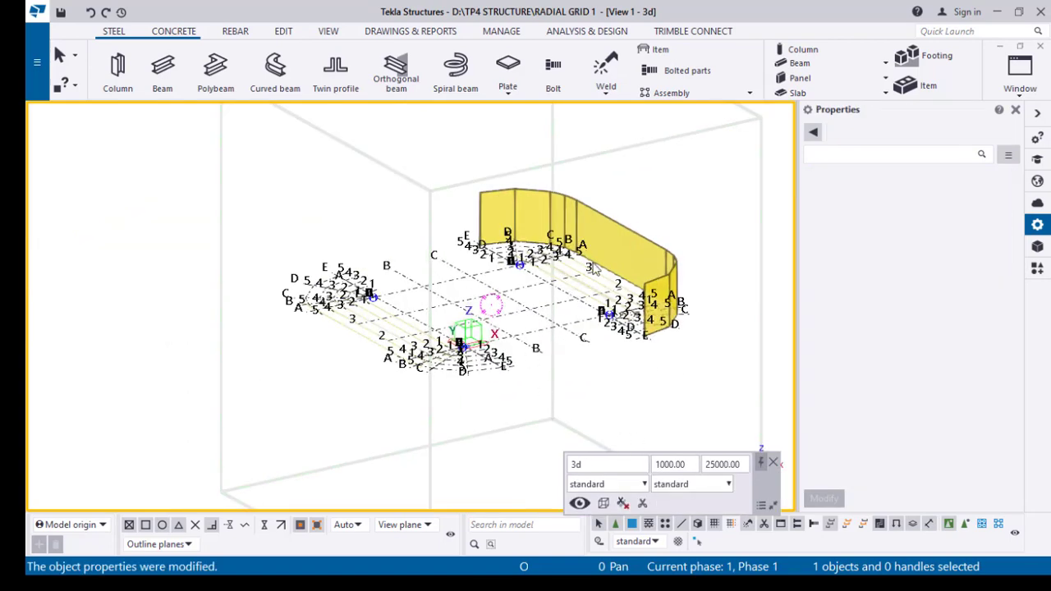
pyautogui.scroll(2, 602, 236)
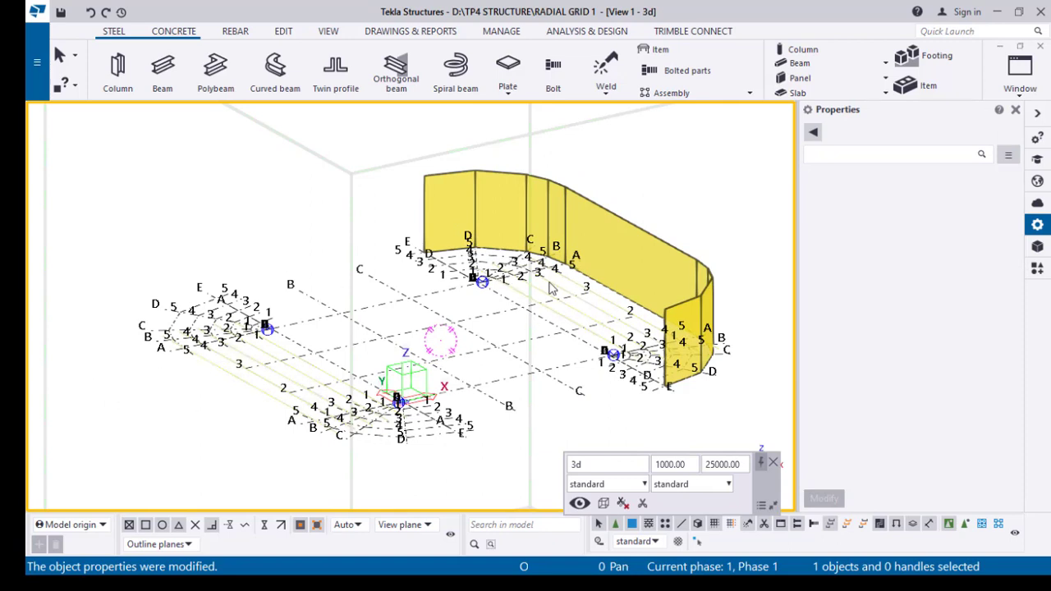
pyautogui.click(625, 222)
pyautogui.rightClick(649, 178)
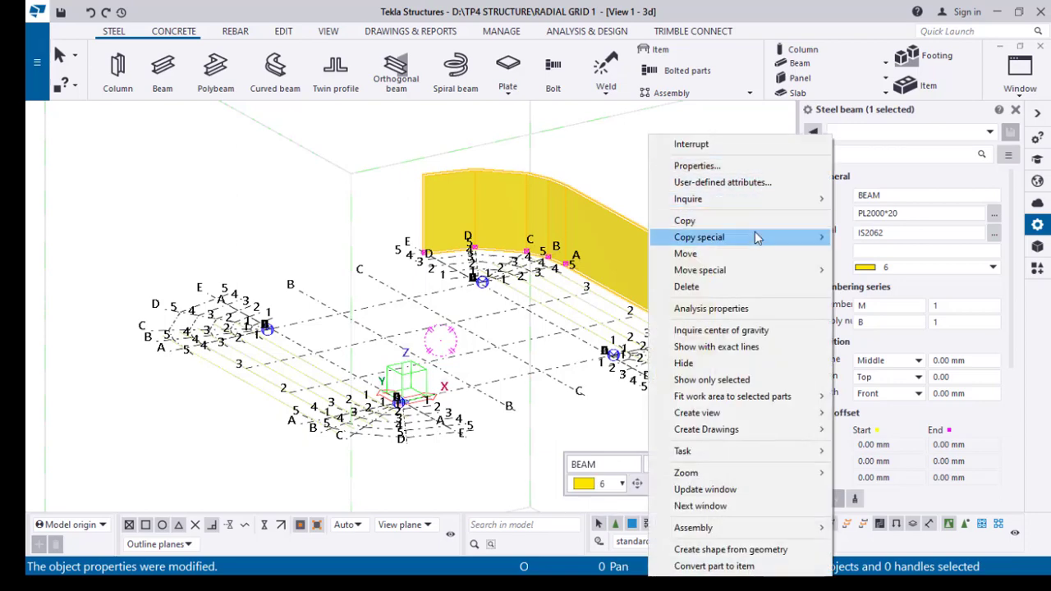
pyautogui.moveTo(757, 240)
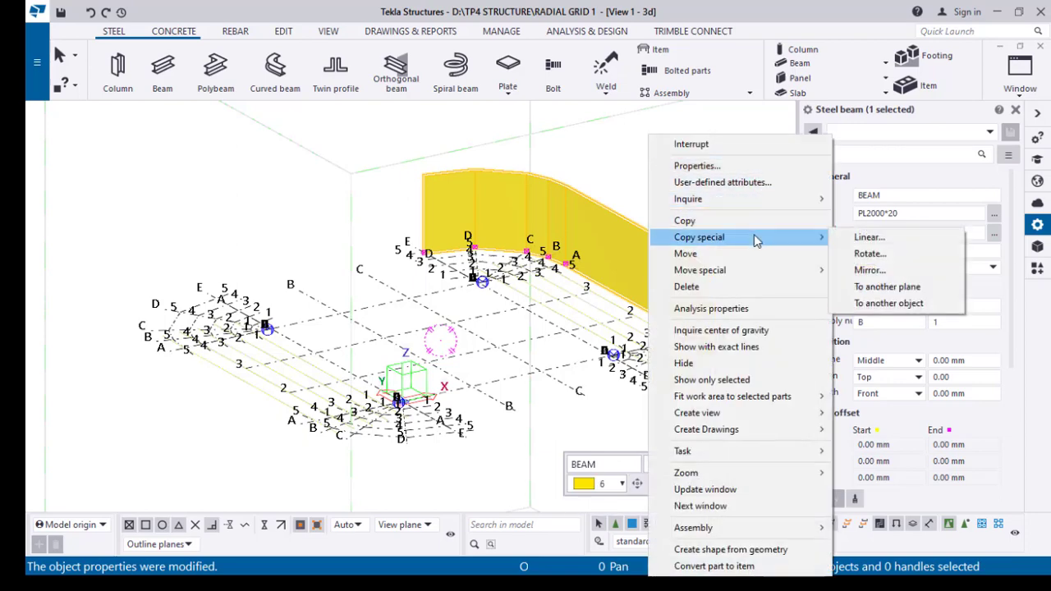
pyautogui.click(868, 270)
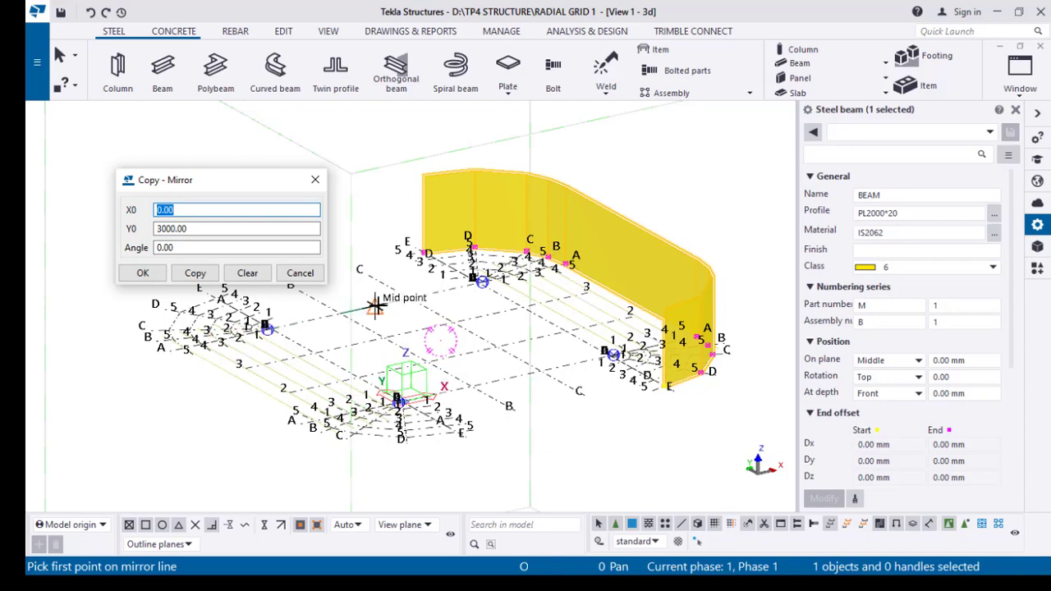
pyautogui.scroll(-2, 613, 353)
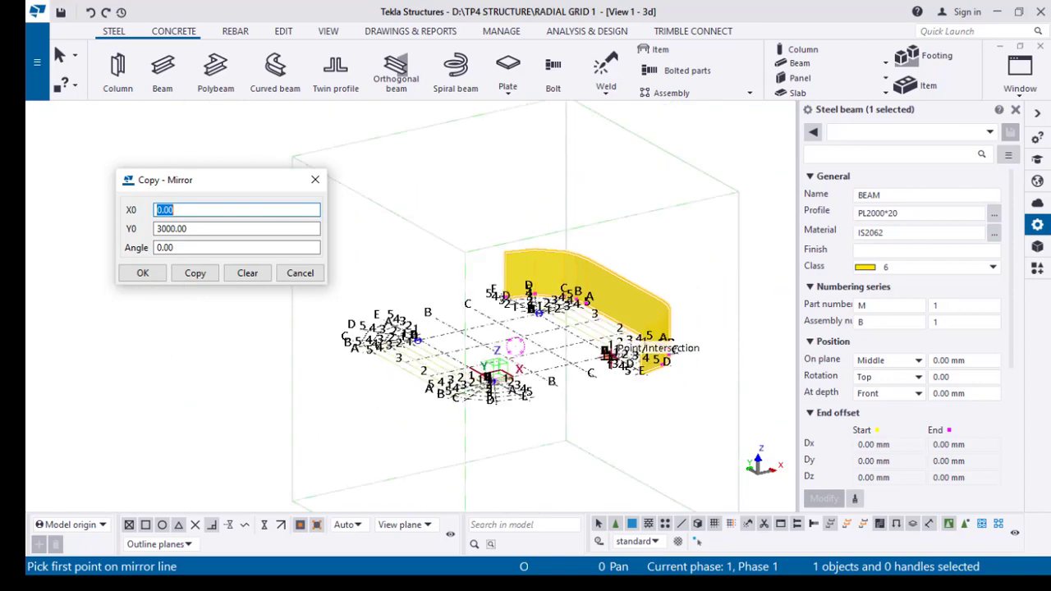
pyautogui.keyDown('ctrl'); pyautogui.moveTo(614, 355); pyautogui.dragTo(550, 394, button='middle'); pyautogui.keyUp('ctrl')
pyautogui.scroll(1, 491, 338)
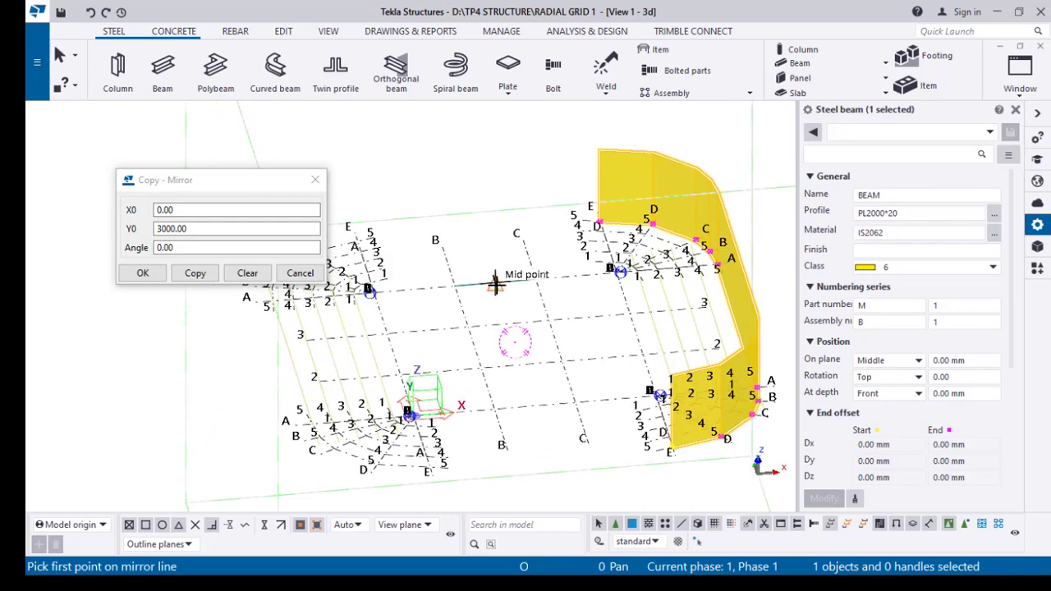
pyautogui.click(495, 283)
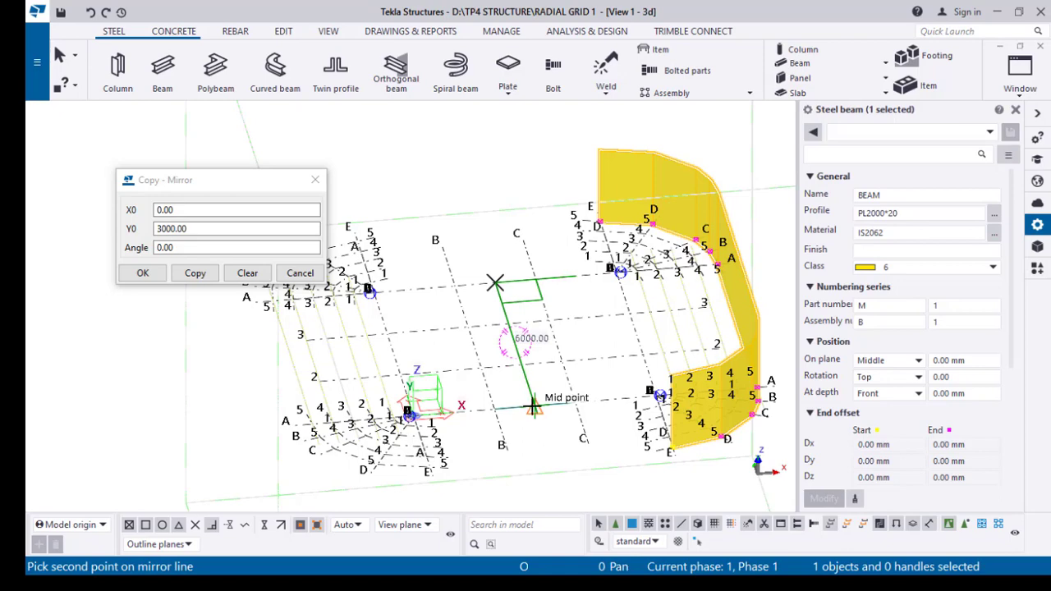
pyautogui.click(533, 406)
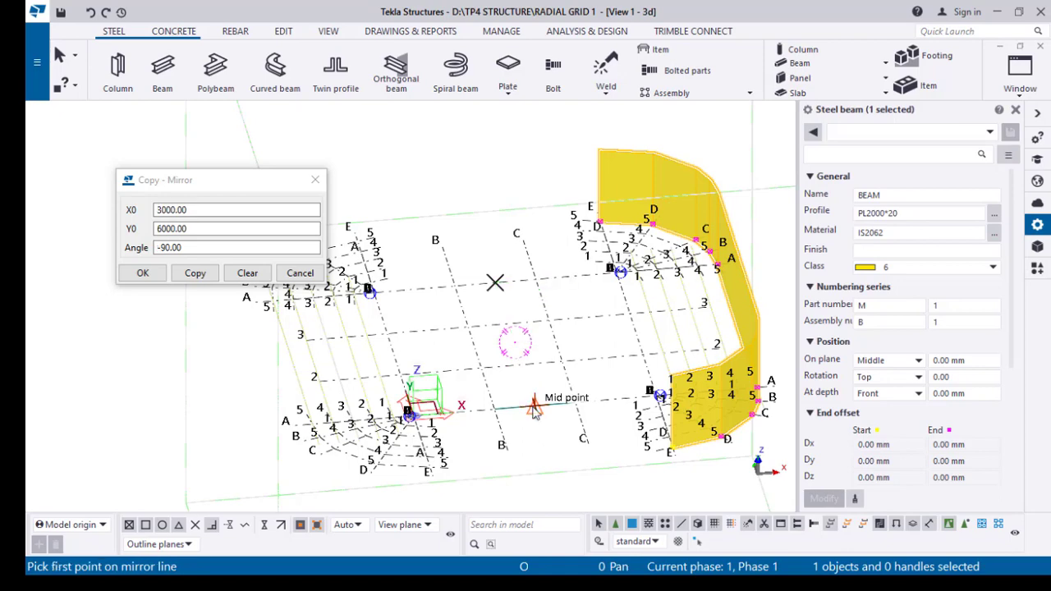
# Create the mirrored polybeam along the A side of the grid and end the mirror copy command.
pyautogui.click(195, 273)
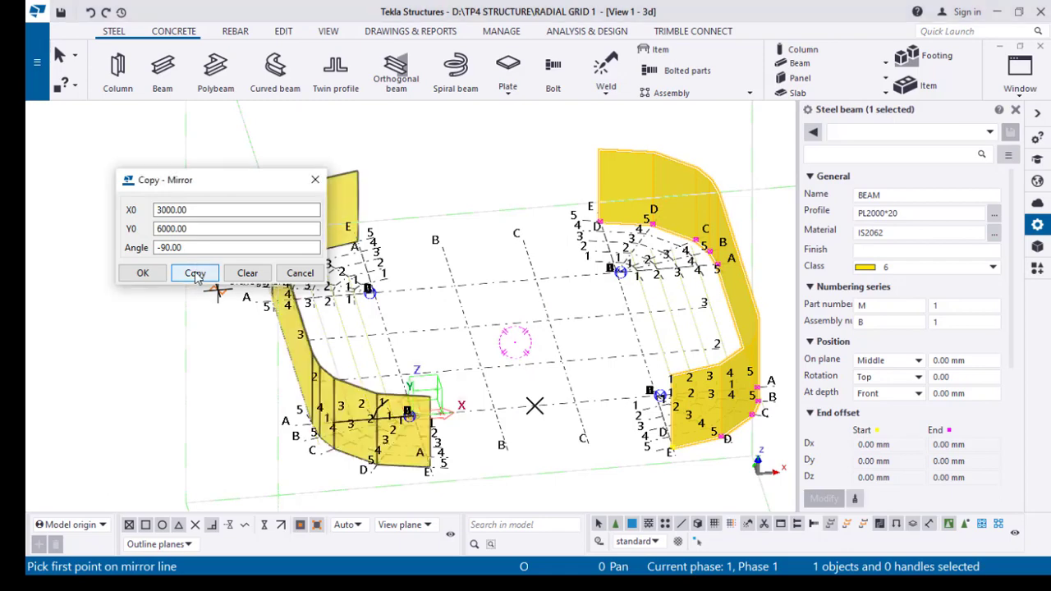
pyautogui.click(142, 273)
pyautogui.rightClick(190, 193)
pyautogui.click(208, 203)
# Start a steel polybeam at intersection E-5 of the radial grid at A-1, where the mirrored polybeam ends.
pyautogui.scroll(-2, 392, 302)
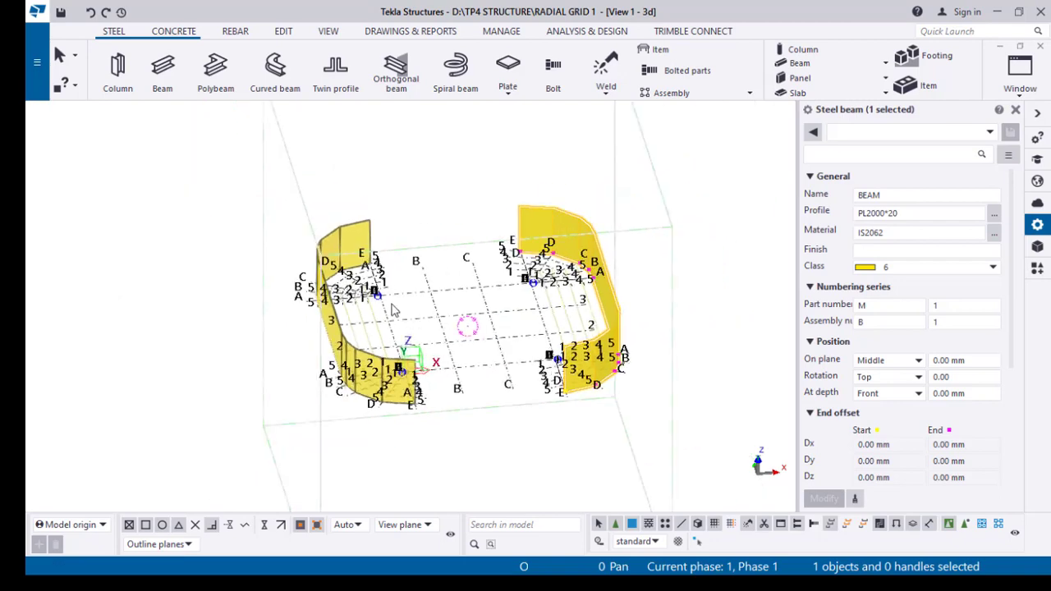
pyautogui.keyDown('ctrl'); pyautogui.moveTo(537, 431); pyautogui.dragTo(577, 394, button='middle'); pyautogui.keyUp('ctrl')
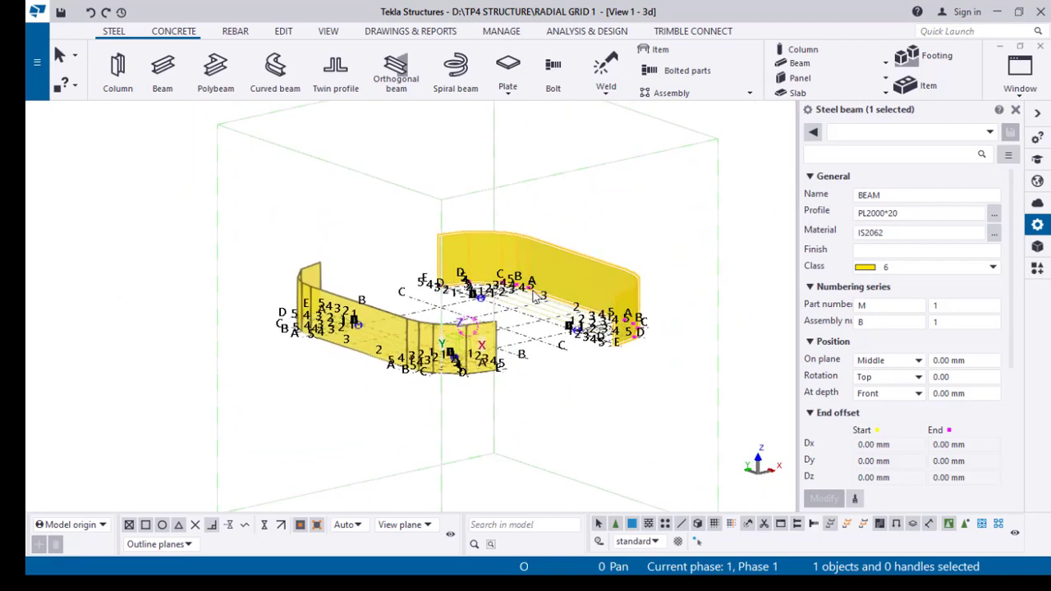
pyautogui.keyDown('ctrl'); pyautogui.moveTo(680, 387); pyautogui.dragTo(648, 392, button='middle'); pyautogui.keyUp('ctrl')
pyautogui.scroll(-2, 652, 288)
pyautogui.keyDown('ctrl'); pyautogui.moveTo(644, 335); pyautogui.dragTo(636, 345, button='middle'); pyautogui.keyUp('ctrl')
pyautogui.scroll(5, 624, 353)
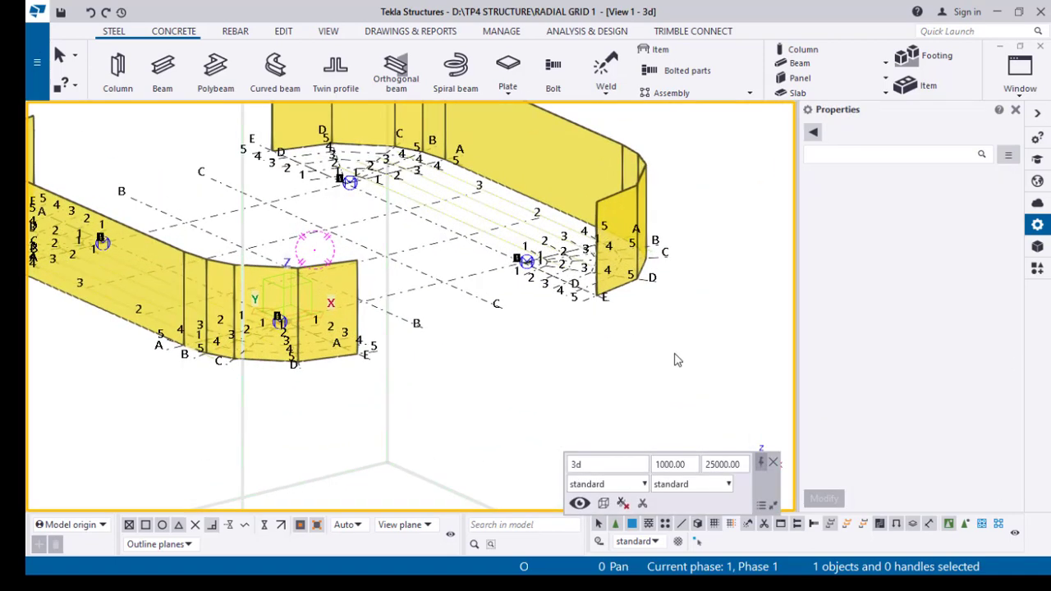
pyautogui.click(216, 70)
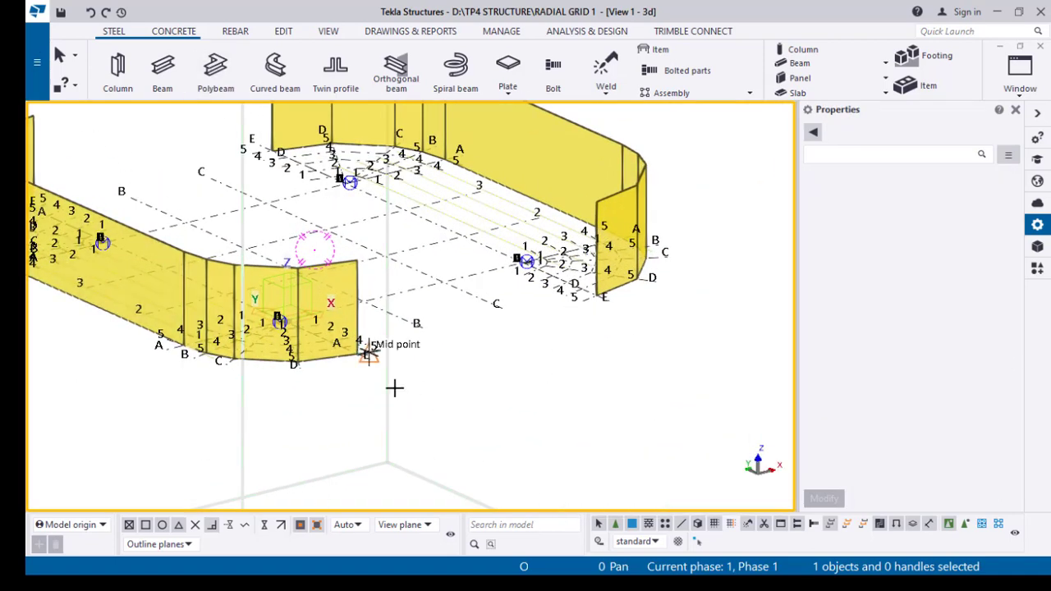
pyautogui.scroll(5, 370, 382)
pyautogui.scroll(2, 341, 381)
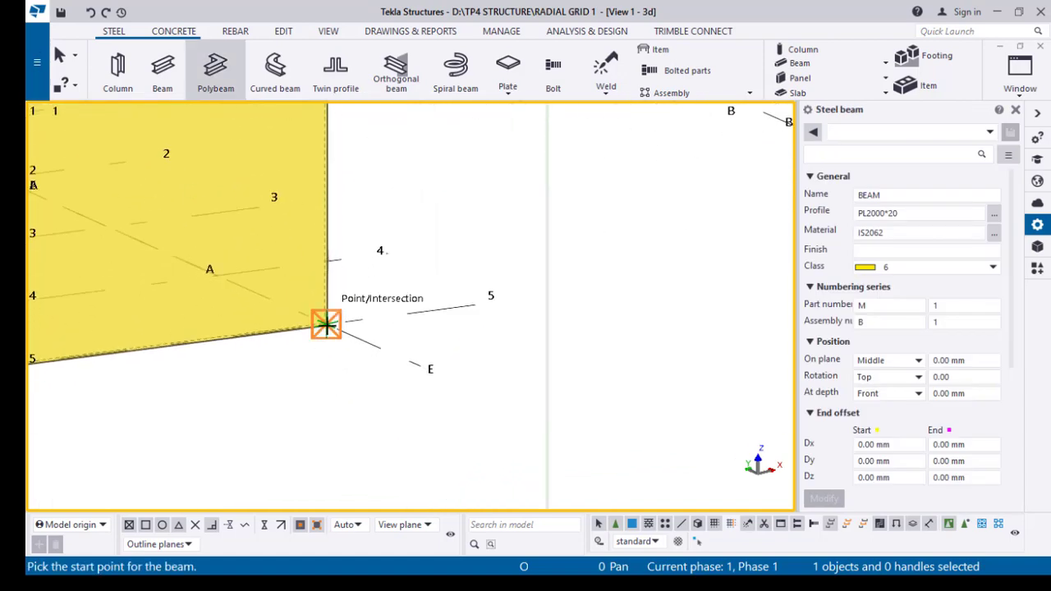
pyautogui.click(326, 325)
# Finish the straight polybeam at intersection E-5 of the radial grid at D-1 and end the Polybeam command.
pyautogui.scroll(-5, 284, 377)
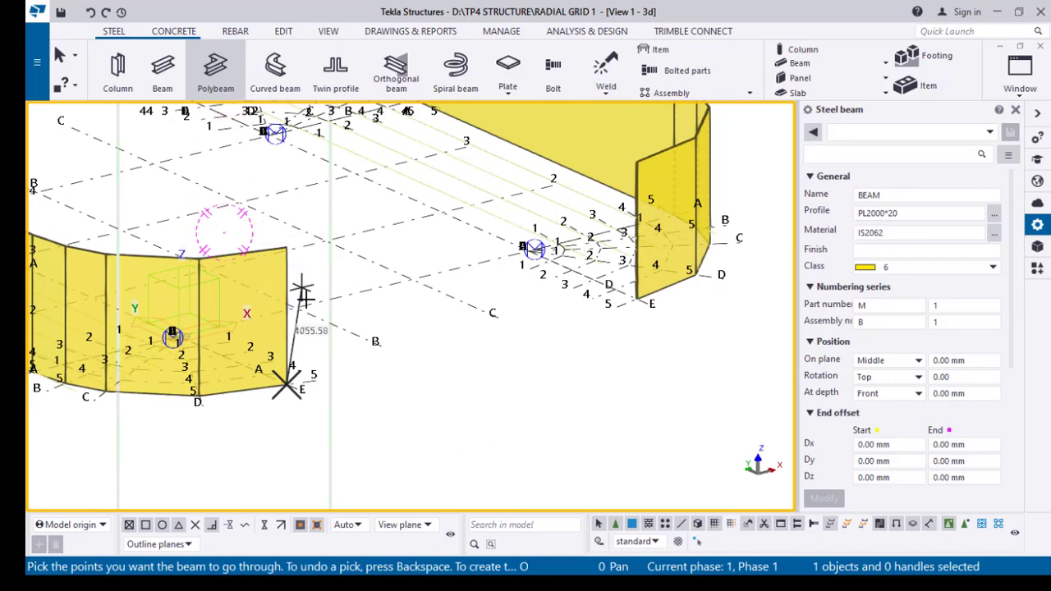
pyautogui.scroll(4, 296, 430)
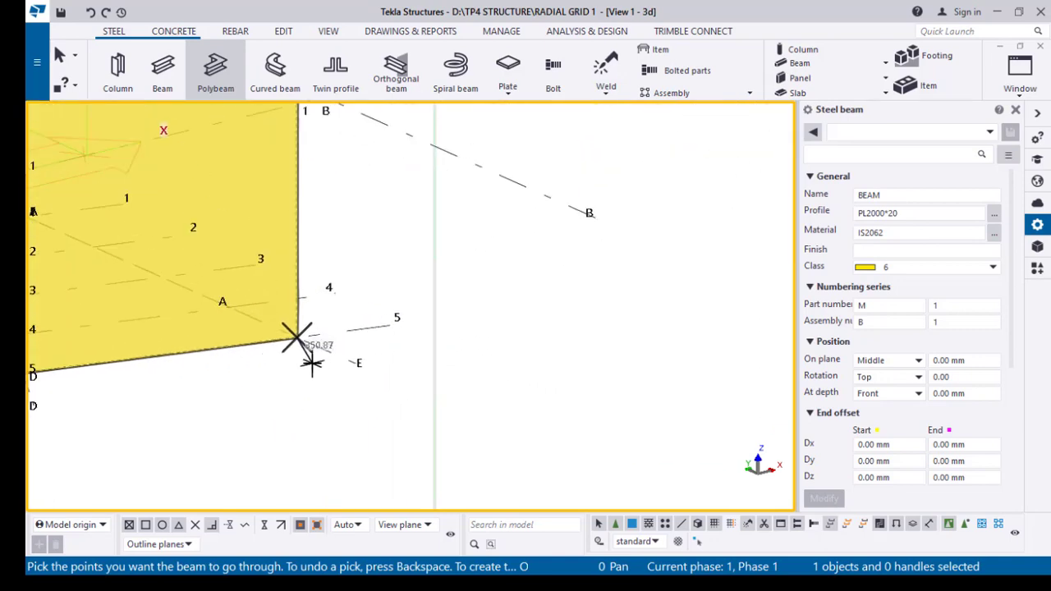
pyautogui.scroll(-4, 687, 356)
pyautogui.scroll(5, 591, 282)
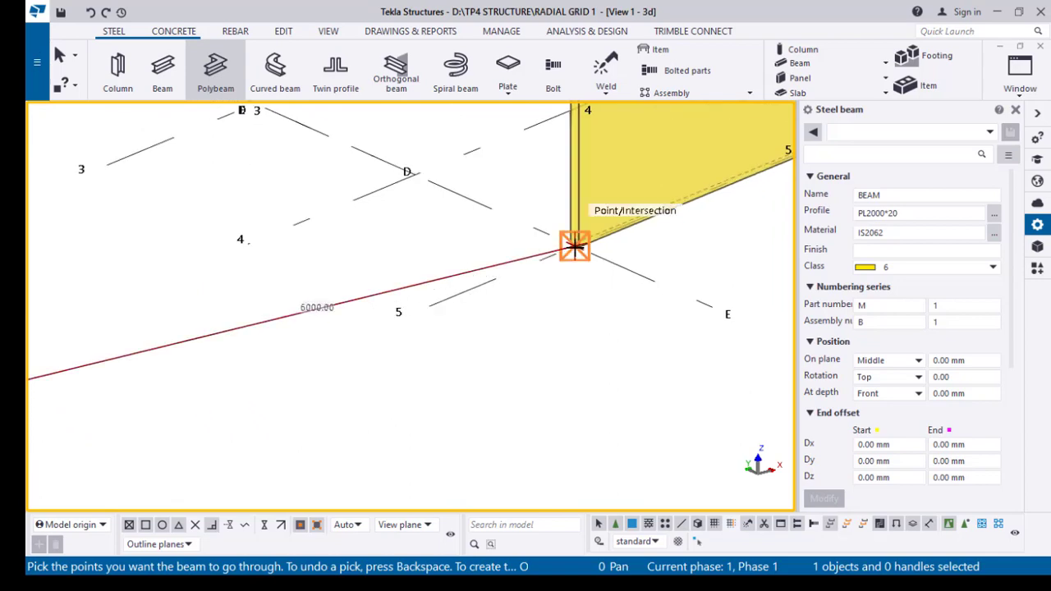
pyautogui.scroll(-4, 628, 300)
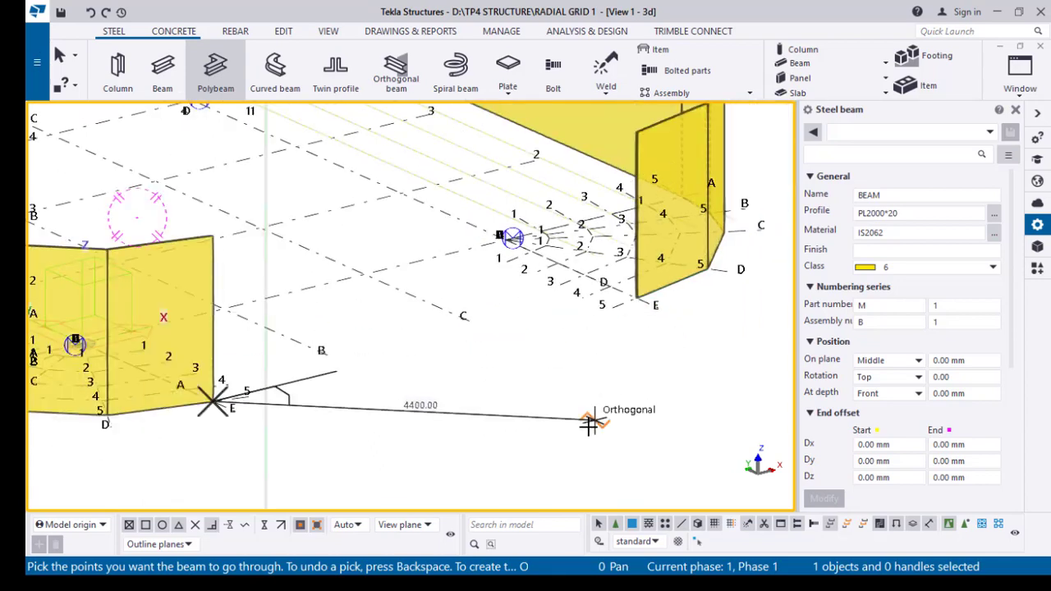
pyautogui.scroll(3, 606, 317)
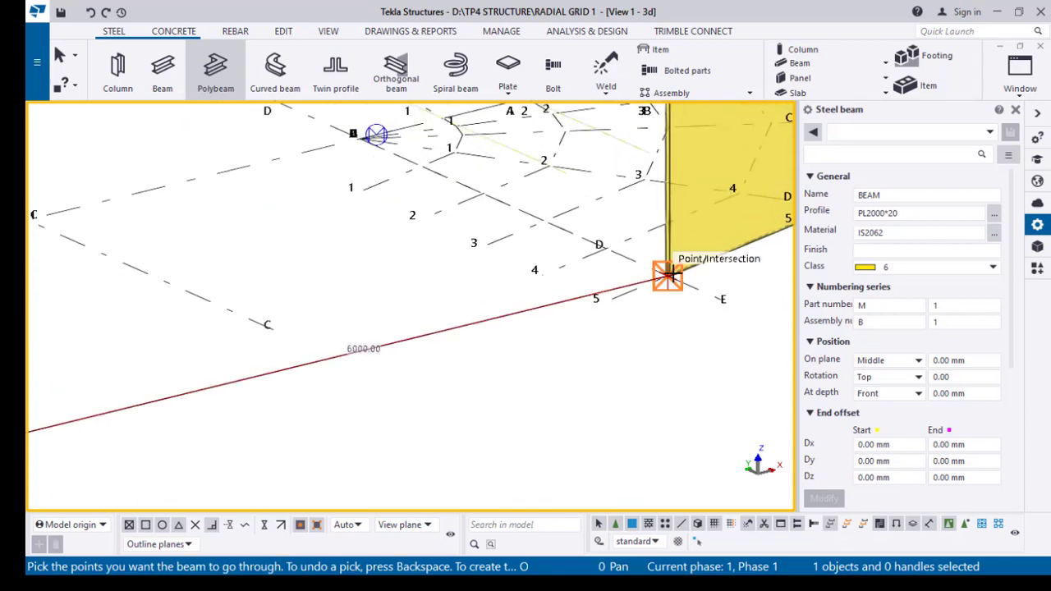
pyautogui.click(667, 275)
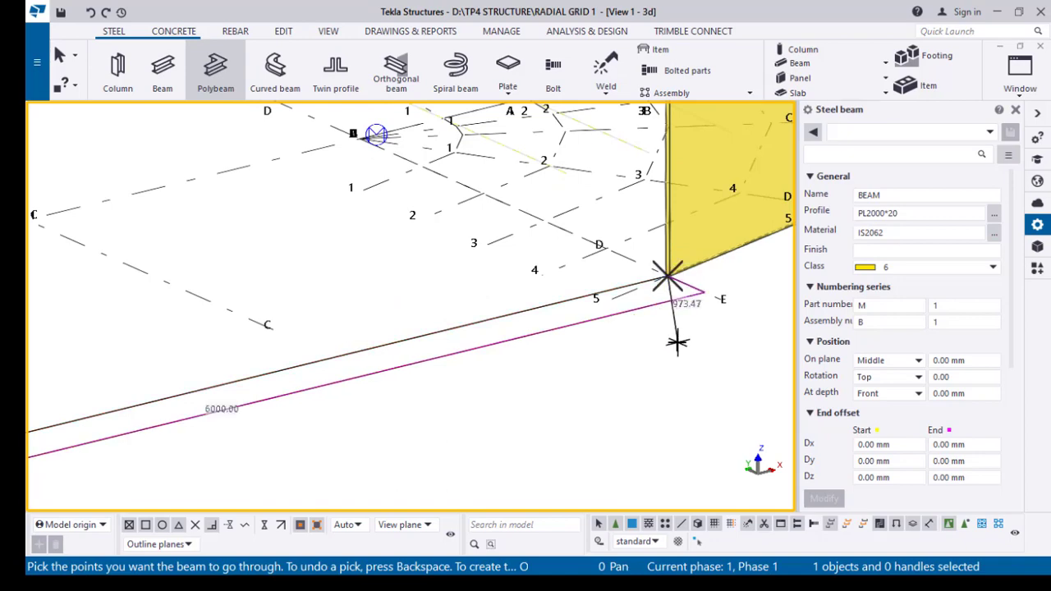
pyautogui.middleClick(661, 355)
pyautogui.scroll(-6, 661, 355)
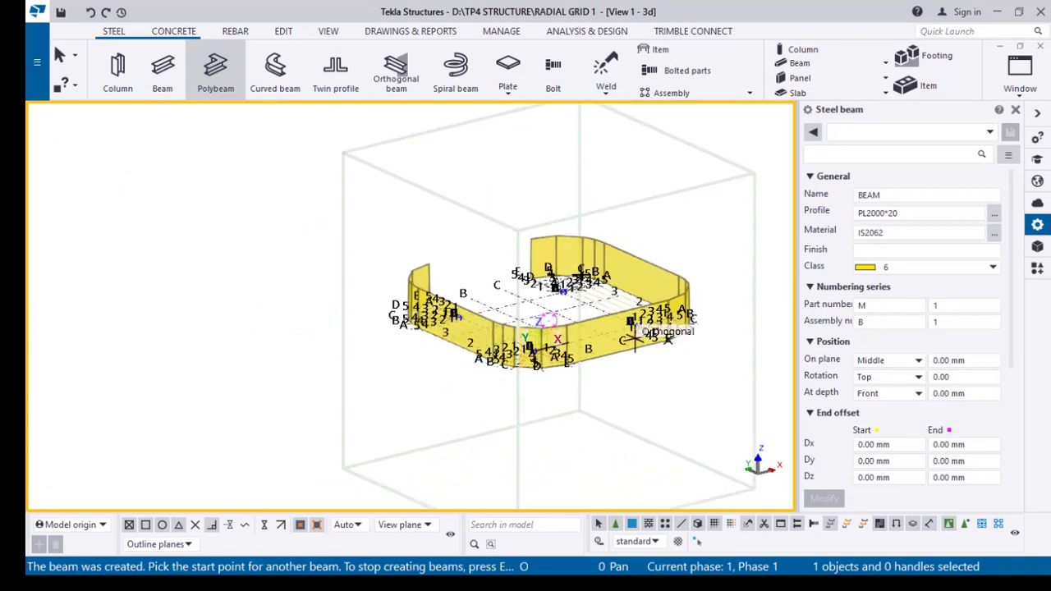
pyautogui.rightClick(504, 211)
pyautogui.click(534, 216)
# Set up a mirror copy of the straight 6000 mm polybeam about a line through the midpoints between 2 and 3 on grid lines A and D.
pyautogui.scroll(5, 573, 372)
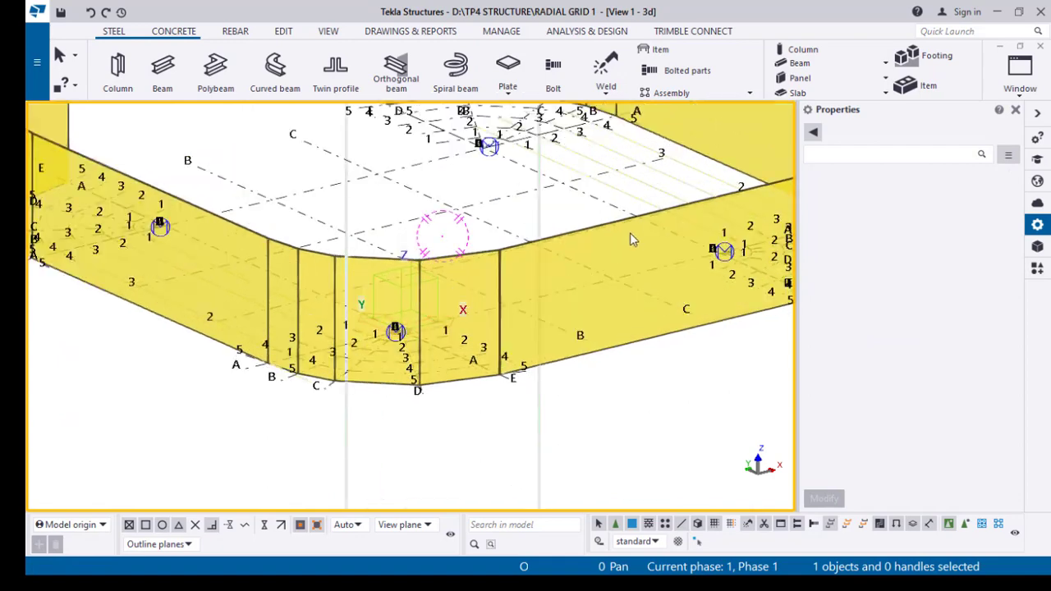
pyautogui.click(611, 221)
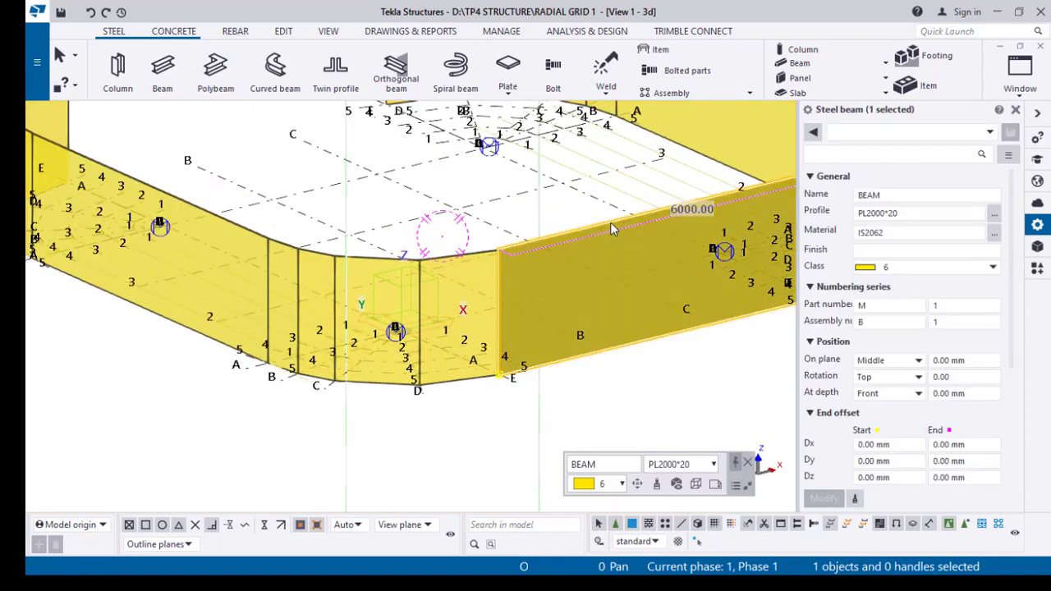
pyautogui.rightClick(610, 222)
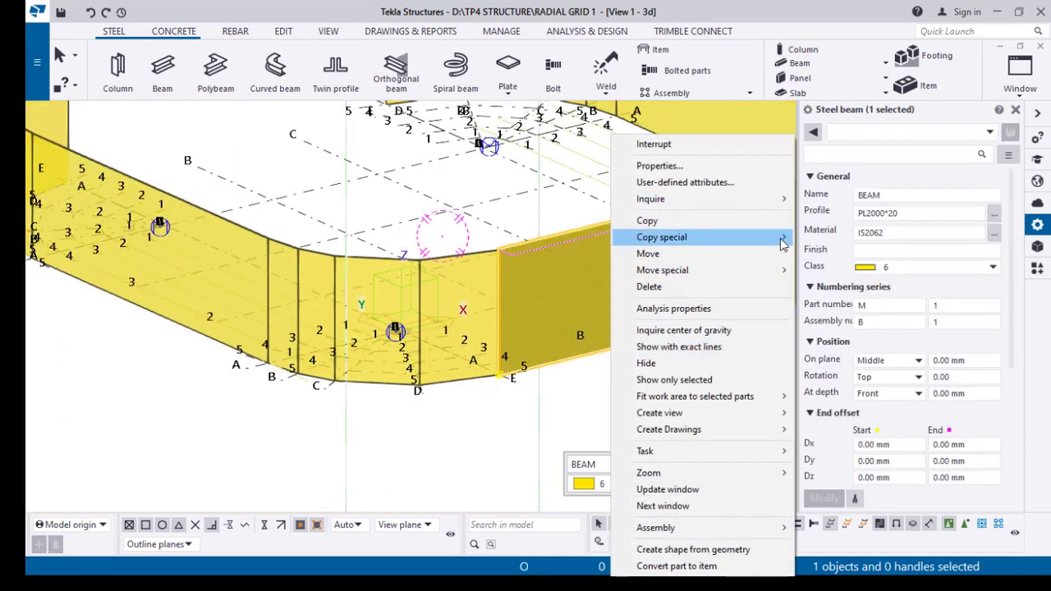
pyautogui.moveTo(781, 237)
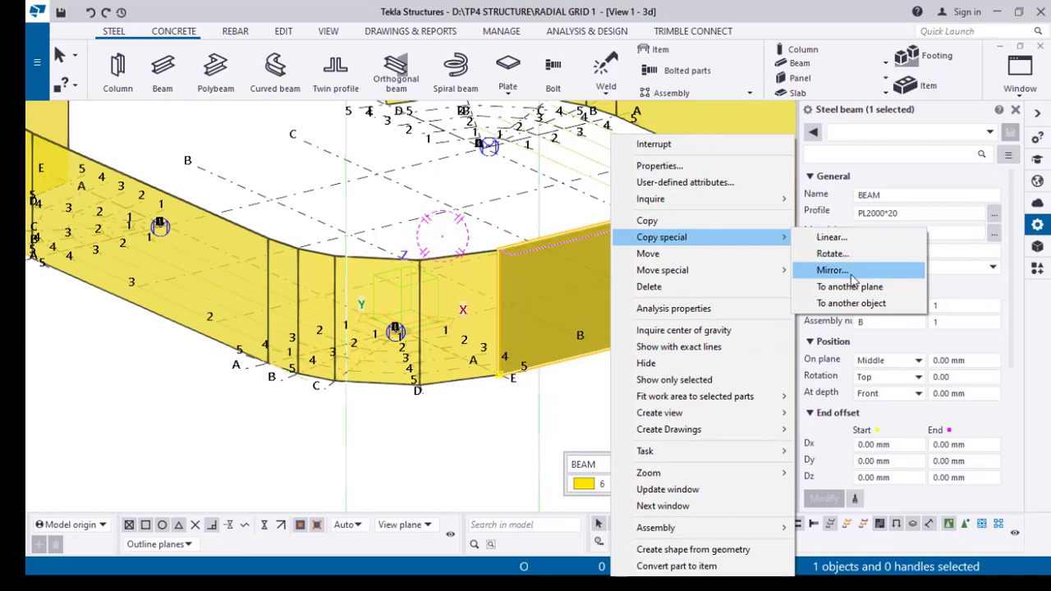
pyautogui.click(854, 271)
pyautogui.scroll(-5, 476, 396)
pyautogui.keyDown('ctrl'); pyautogui.moveTo(568, 348); pyautogui.dragTo(587, 427, button='middle'); pyautogui.keyUp('ctrl')
pyautogui.scroll(3, 486, 367)
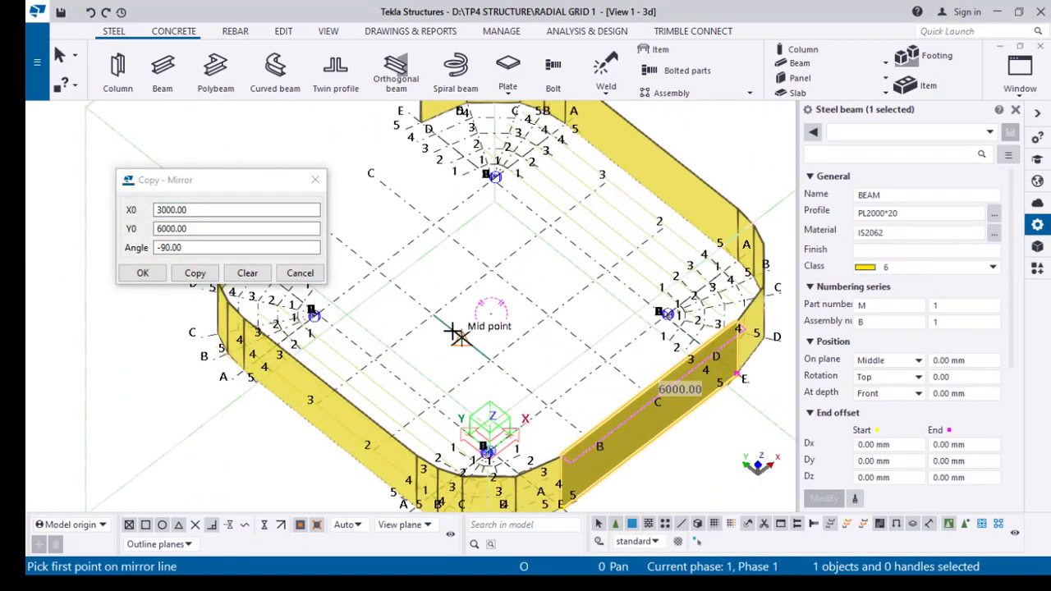
pyautogui.click(403, 379)
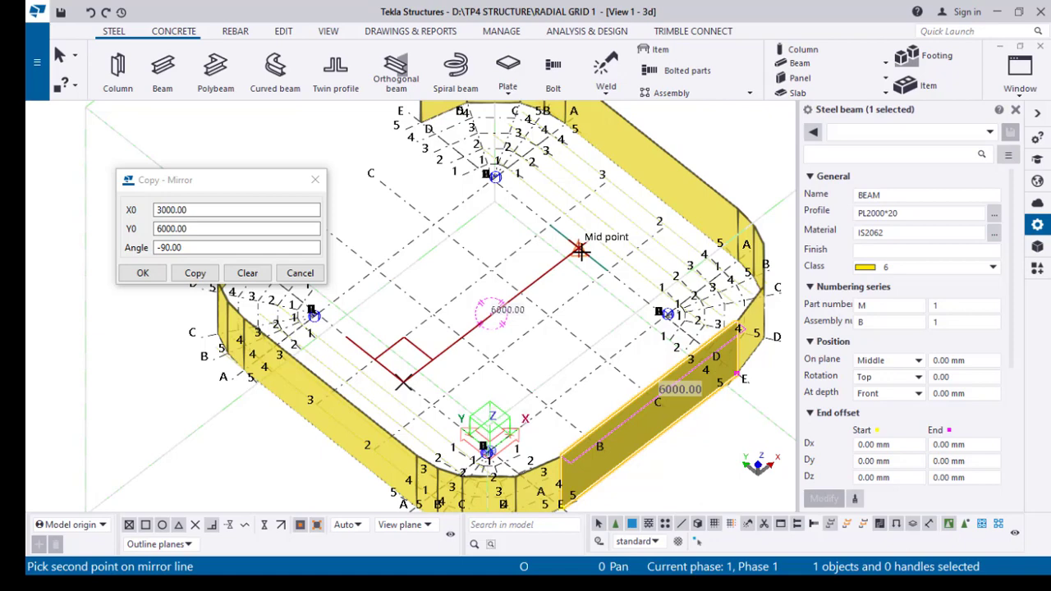
pyautogui.click(580, 251)
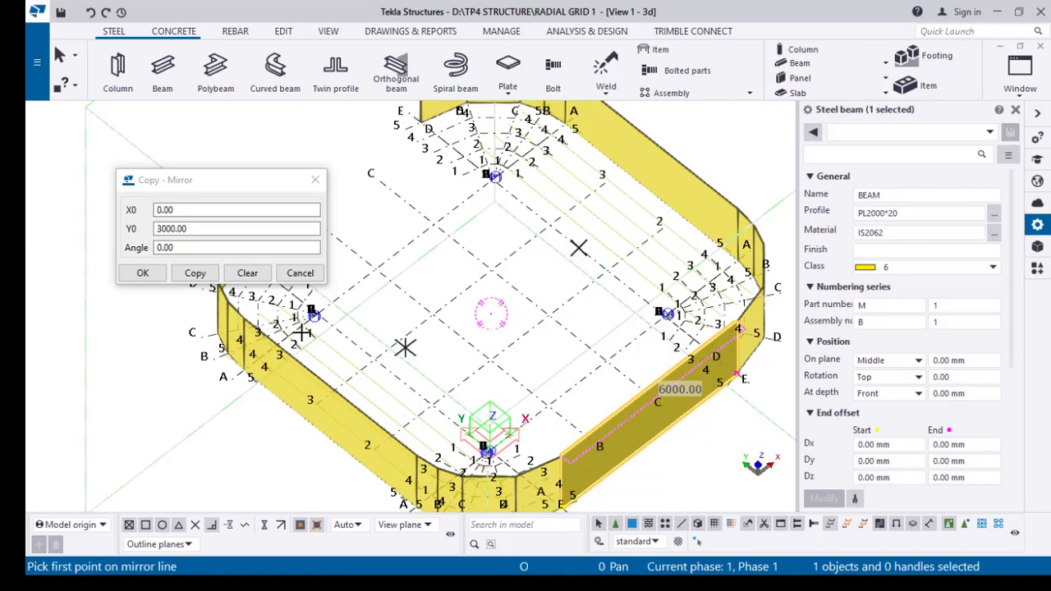
# Create the mirrored straight polybeam along the grid line 4 side and end the mirror copy command.
pyautogui.click(195, 274)
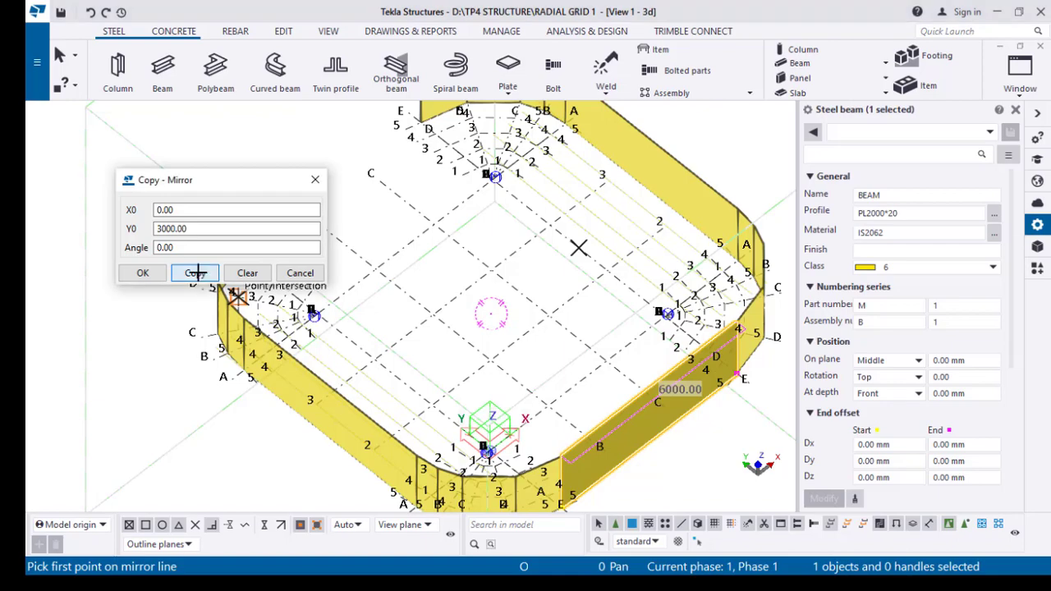
pyautogui.click(142, 273)
pyautogui.rightClick(154, 203)
pyautogui.click(163, 212)
# Examine the polybeam wall and its rounded corners from several sides, and clear the beam selection.
pyautogui.scroll(-2, 505, 353)
pyautogui.moveTo(552, 383); pyautogui.dragTo(521, 338, button='middle')
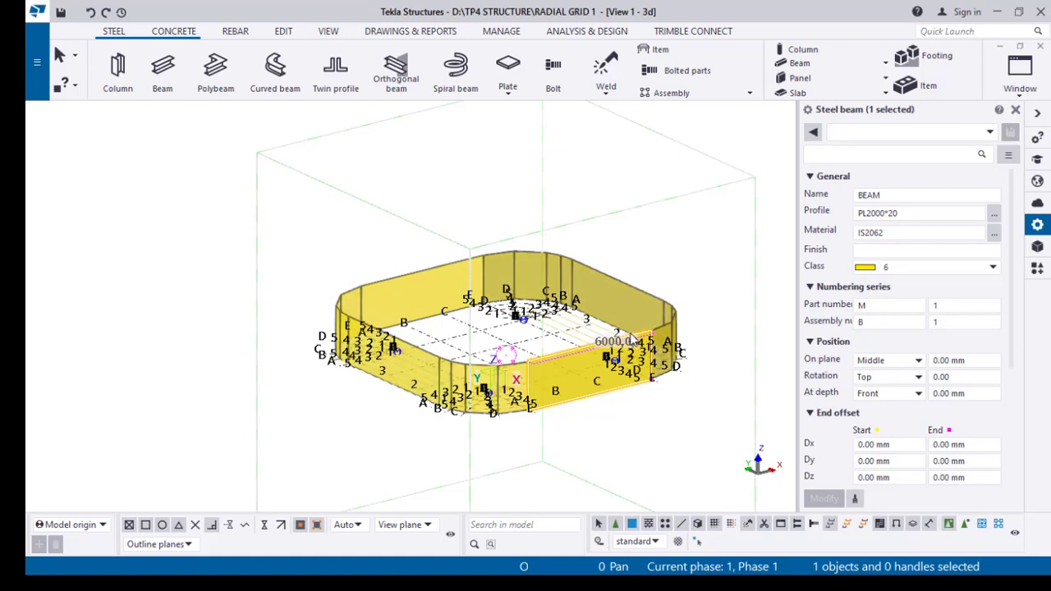
pyautogui.scroll(5, 692, 387)
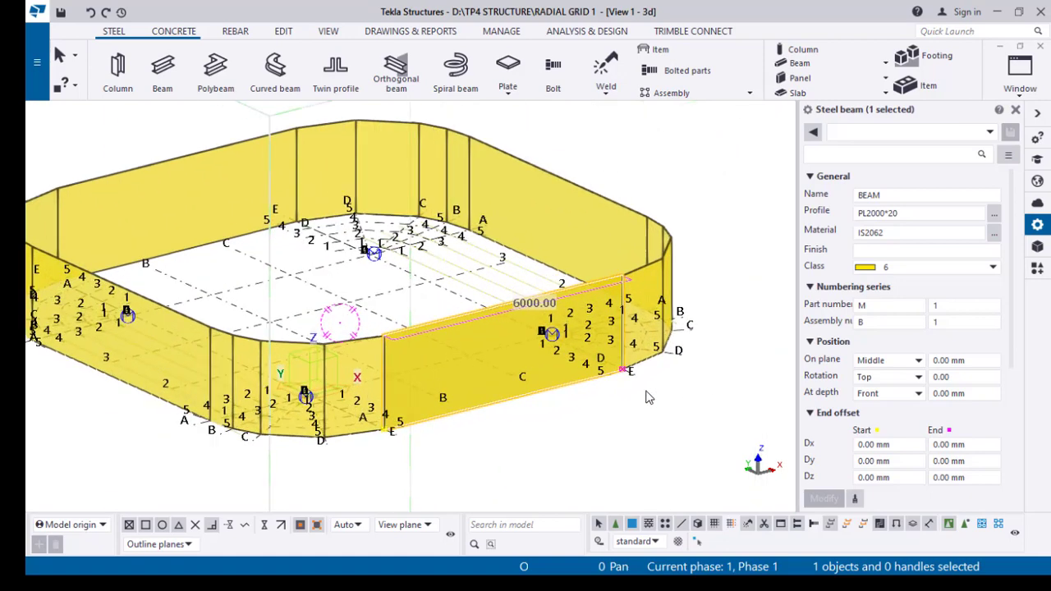
pyautogui.scroll(-4, 677, 369)
pyautogui.moveTo(669, 370); pyautogui.dragTo(391, 409, button='middle')
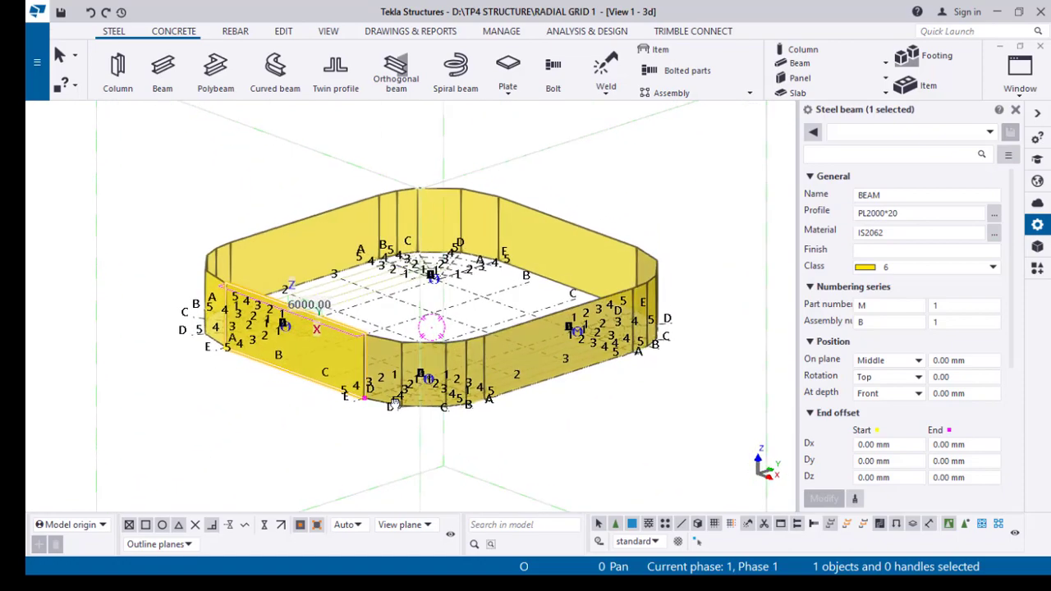
pyautogui.scroll(4, 545, 403)
pyautogui.moveTo(606, 425); pyautogui.dragTo(649, 458, button='middle')
pyautogui.scroll(-1, 444, 297)
pyautogui.scroll(-2, 445, 297)
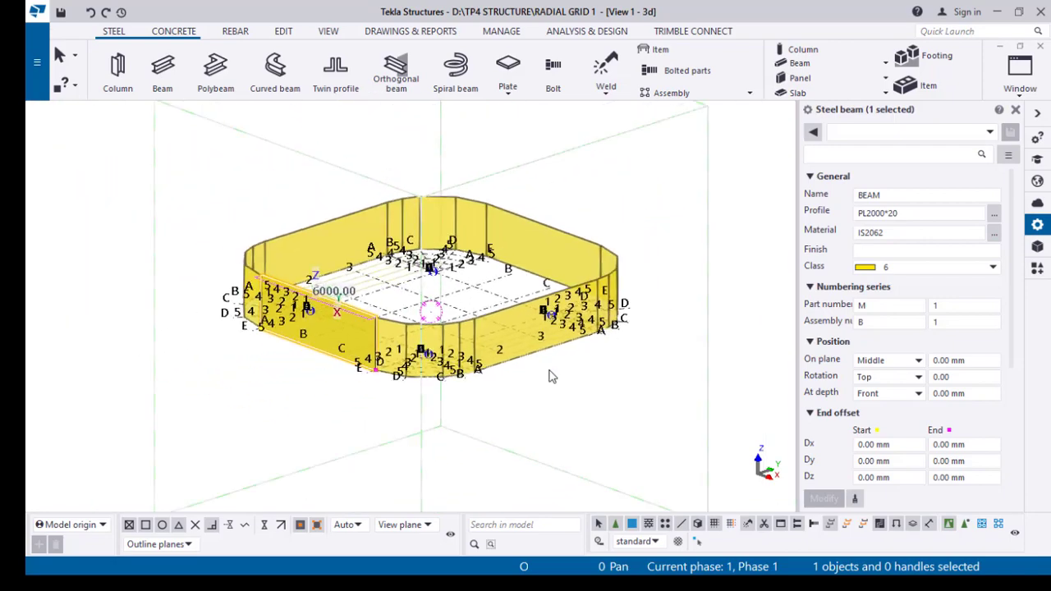
pyautogui.click(506, 383)
pyautogui.keyDown('ctrl'); pyautogui.moveTo(427, 374); pyautogui.dragTo(571, 362, button='middle'); pyautogui.keyUp('ctrl')
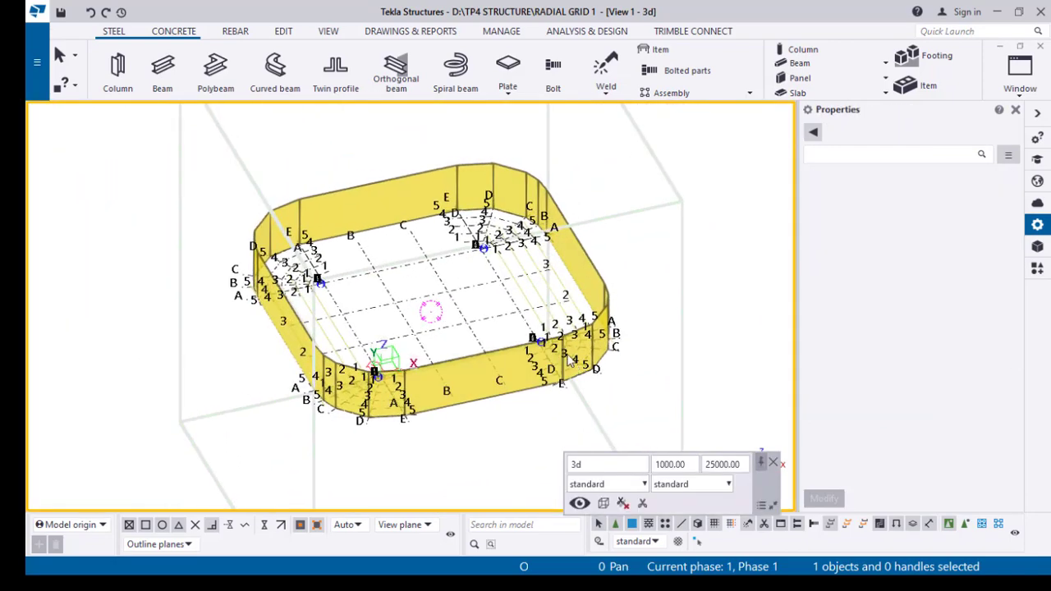